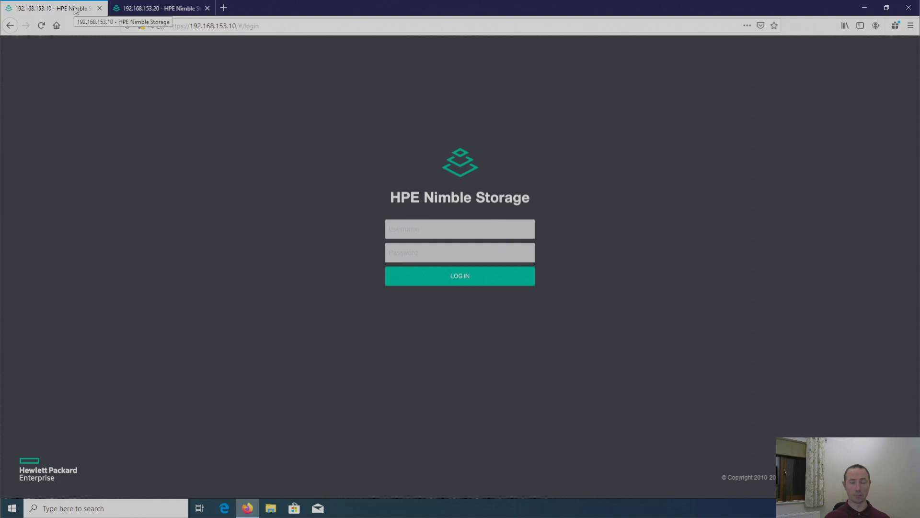
# Step: Sign in to the 192.168.153.10 array as admin and dismiss the usage warning
pyautogui.click(153, 11)
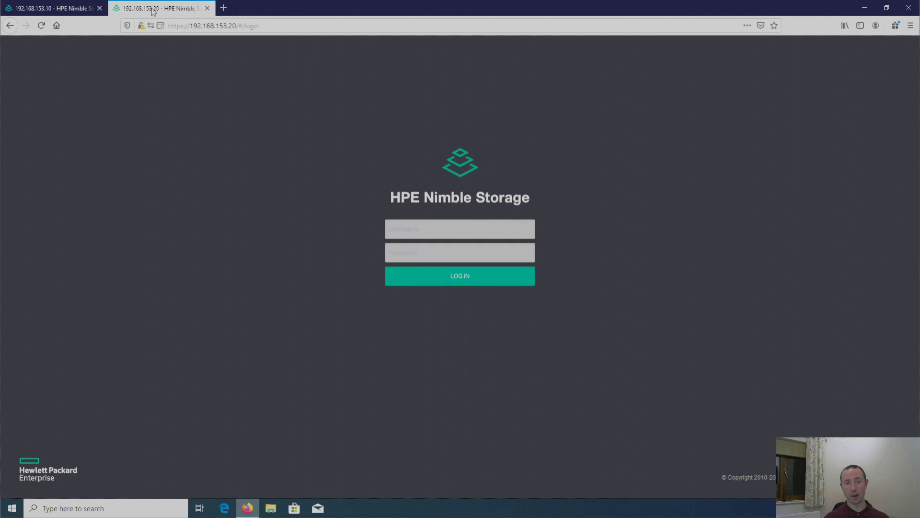
pyautogui.click(62, 8)
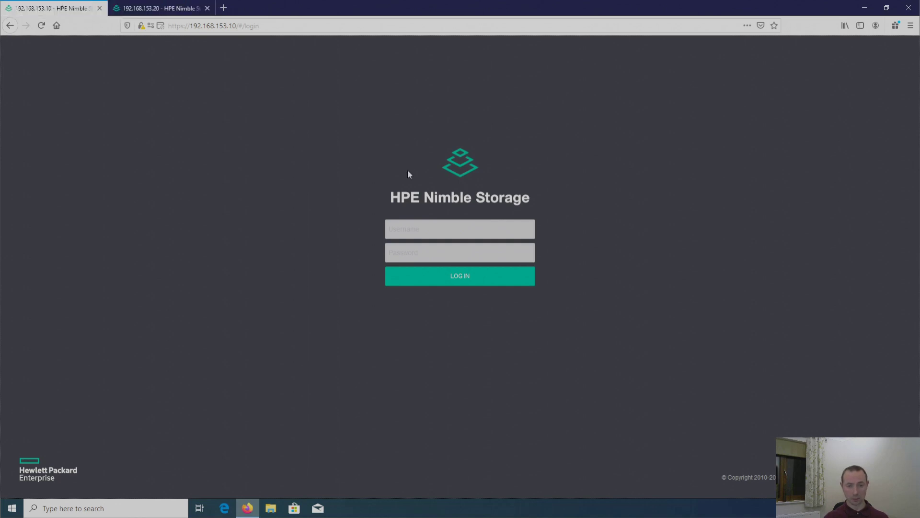
pyautogui.click(416, 231)
pyautogui.write('admin')
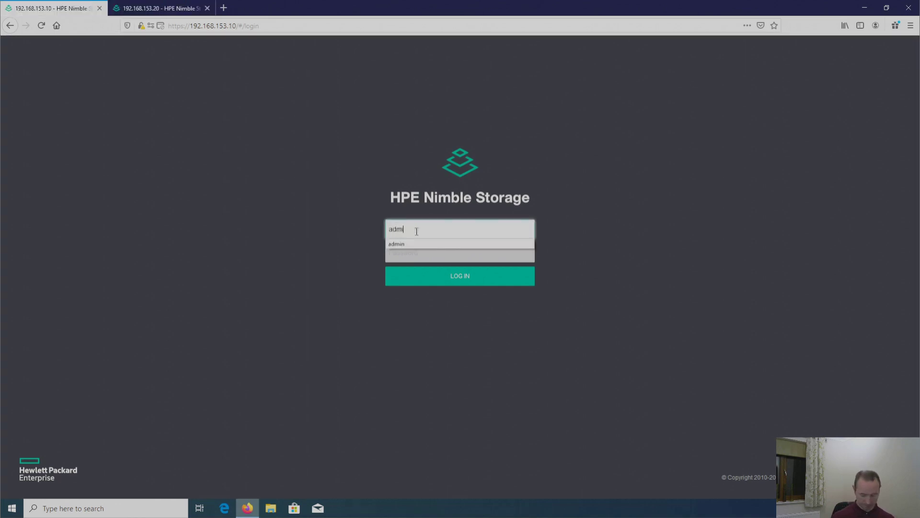
pyautogui.press('Tab')
pyautogui.write('*******')
pyautogui.press('Return')
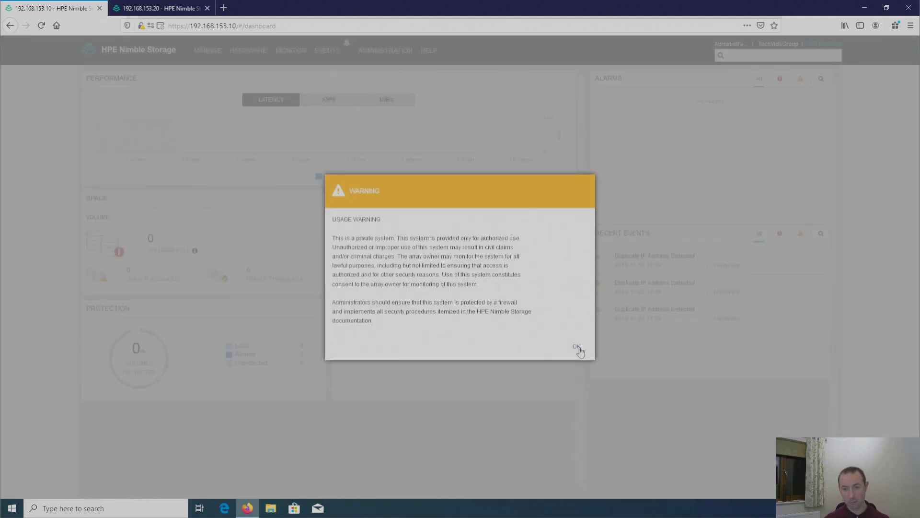
pyautogui.click(580, 347)
# Step: Go to Manage > Data Protection and show the empty Replication Partners list
pyautogui.moveTo(213, 49)
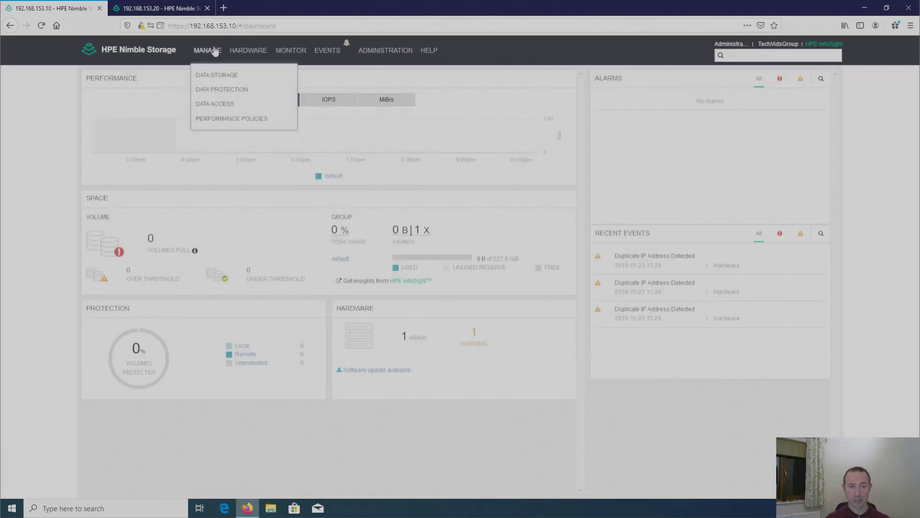
pyautogui.click(223, 91)
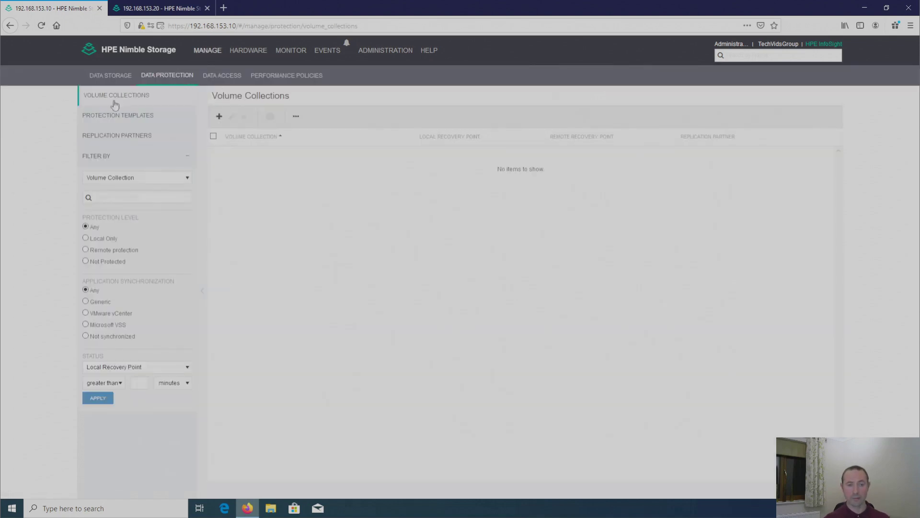
pyautogui.click(109, 137)
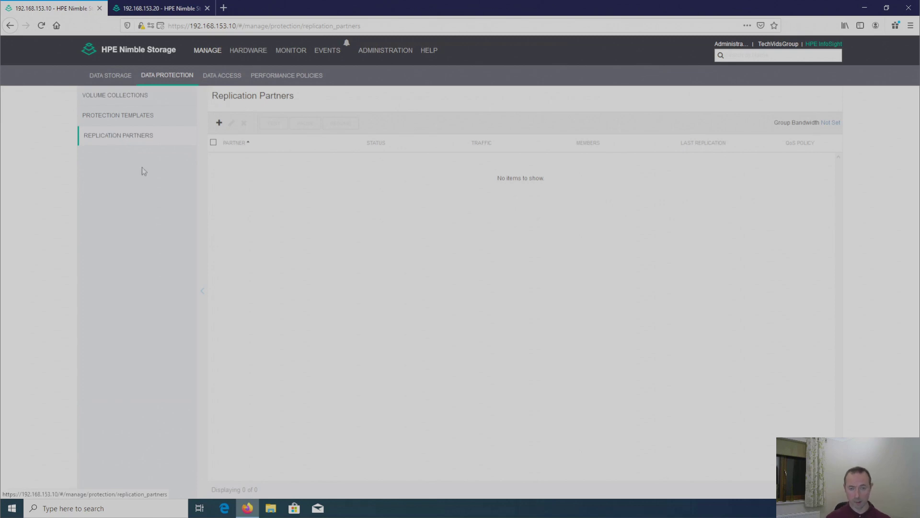
# Step: Start adding a new on-premises replication partner
pyautogui.click(219, 124)
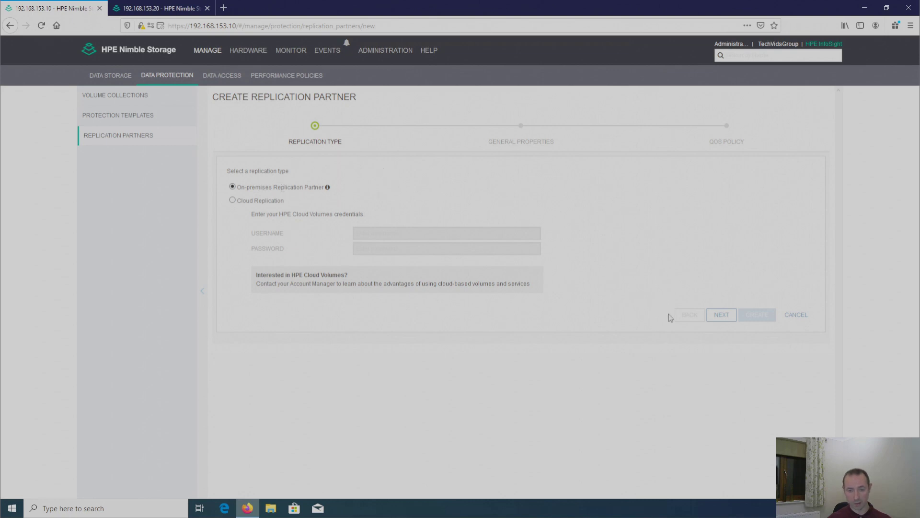
# Step: Enter partner name TechVidsGroupBak and hostname/IP 192.168.153.20 in General Properties
pyautogui.click(722, 316)
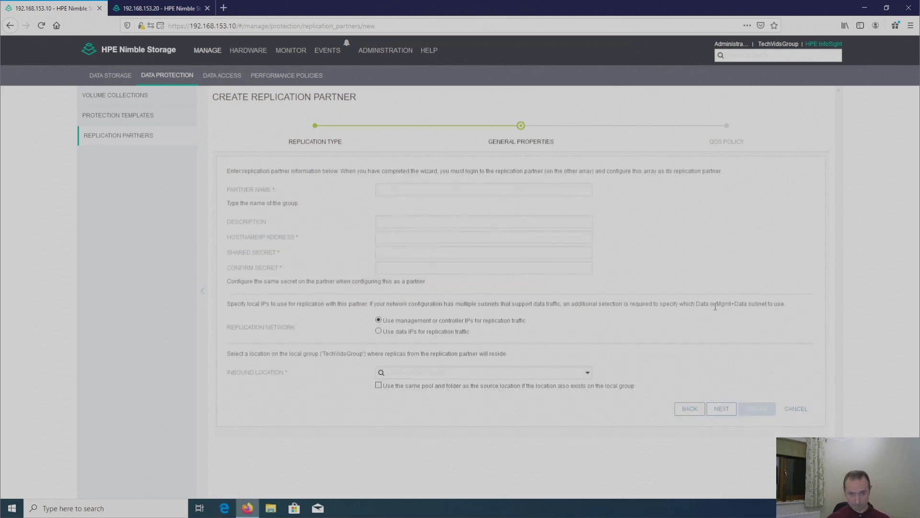
pyautogui.click(421, 187)
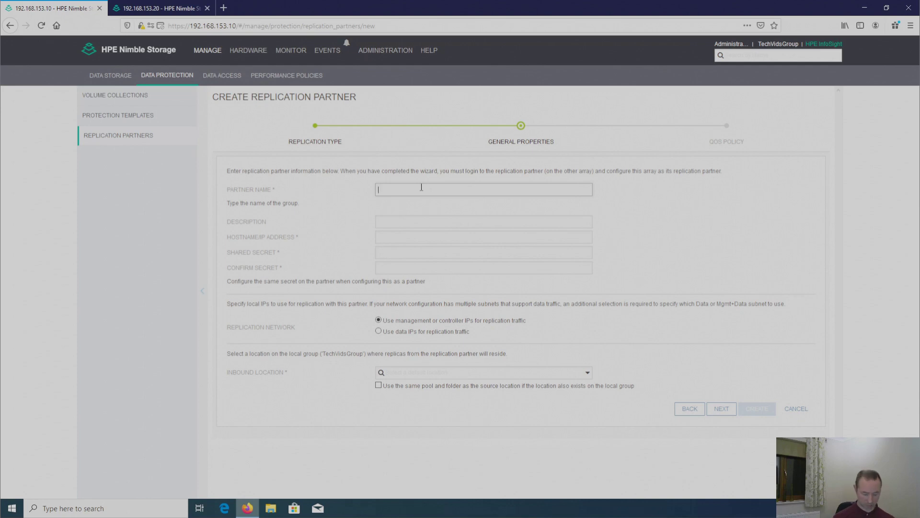
pyautogui.write('Tech')
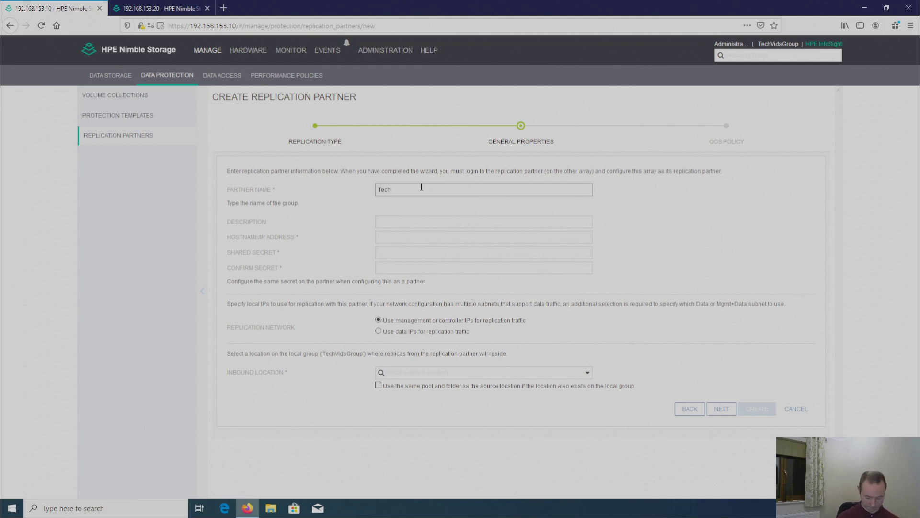
pyautogui.write('Vids')
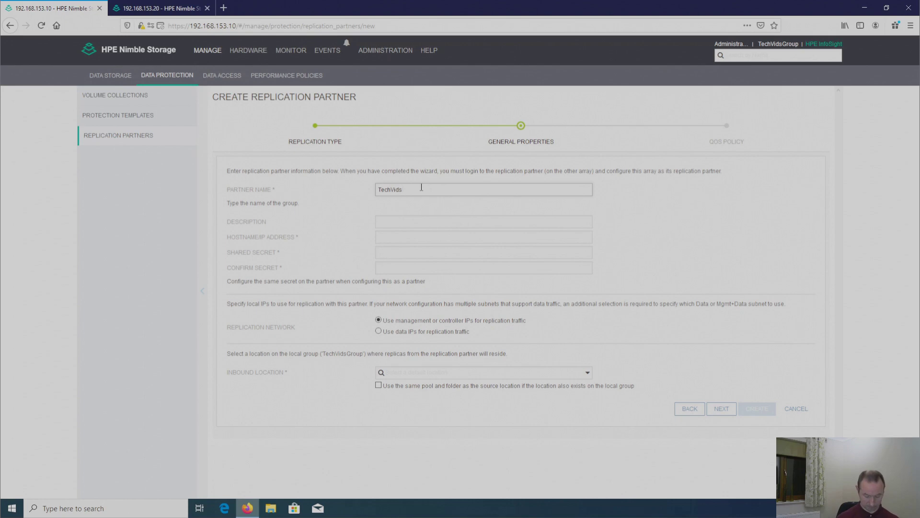
pyautogui.write('GroupBak')
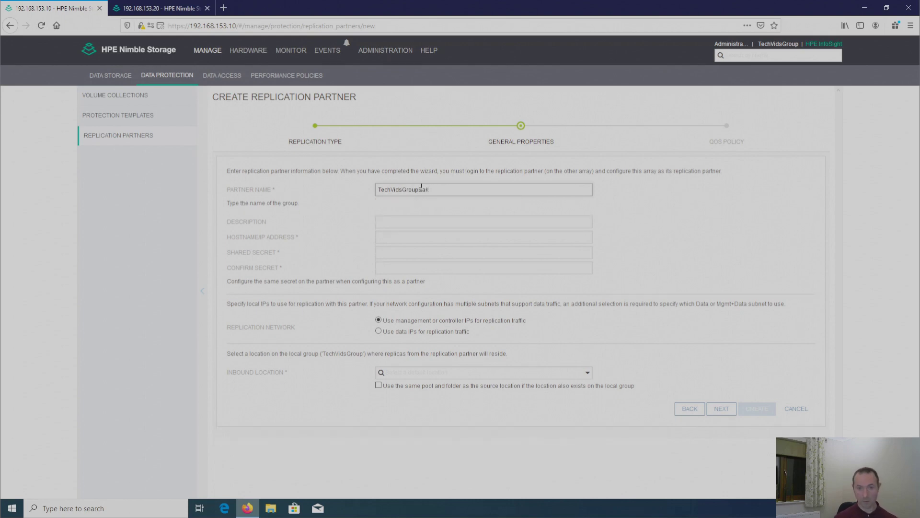
pyautogui.click(414, 222)
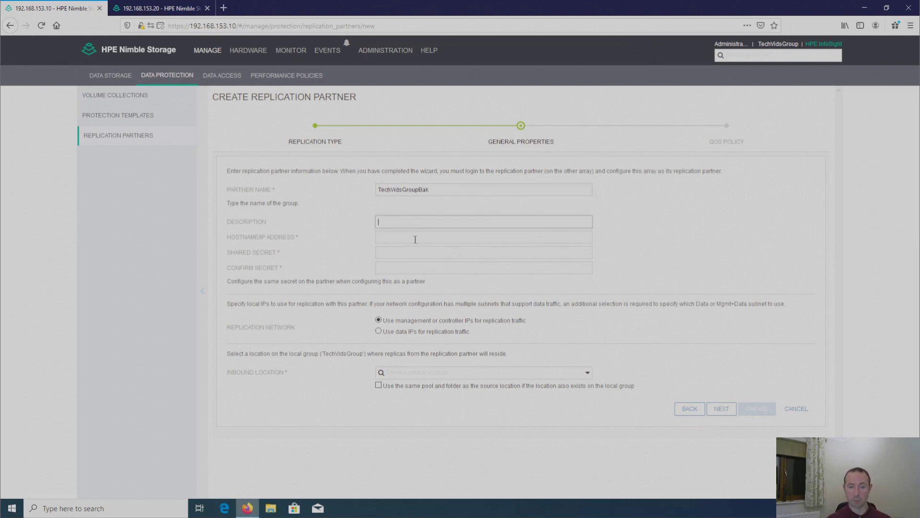
pyautogui.click(414, 239)
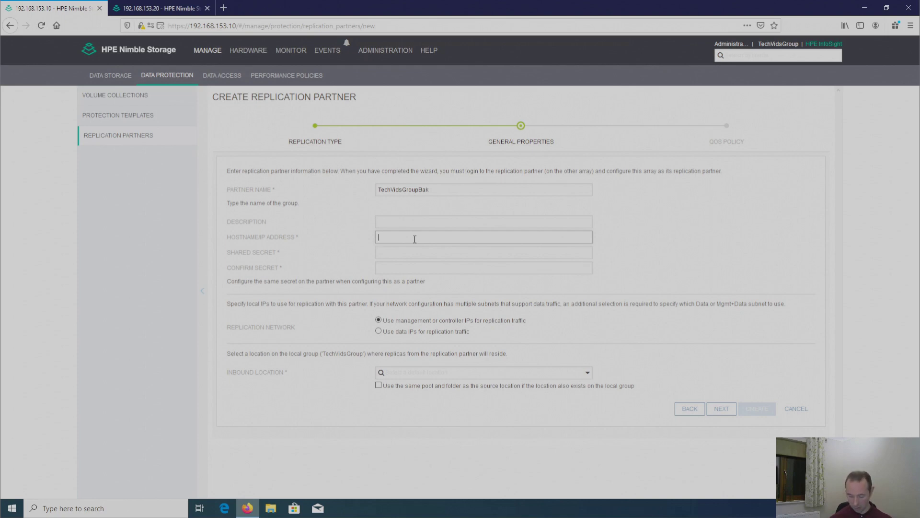
pyautogui.write('192.168.15')
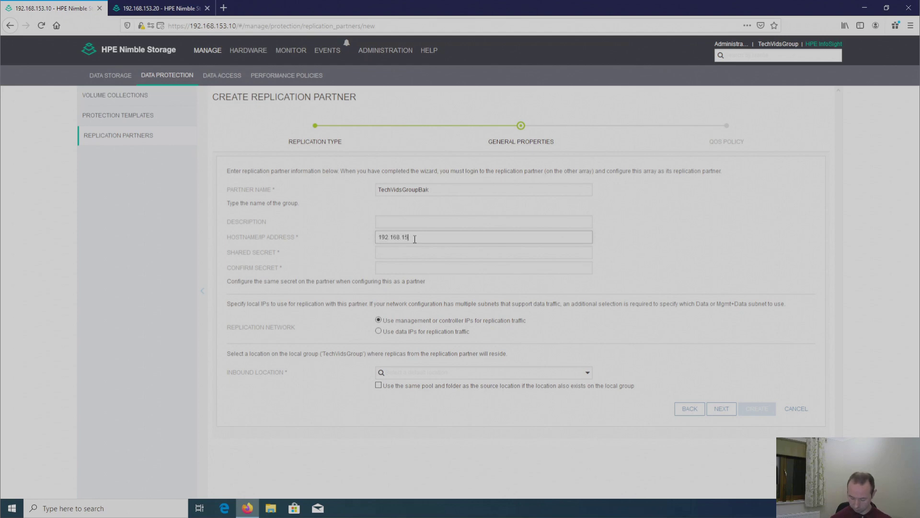
pyautogui.write('3.20')
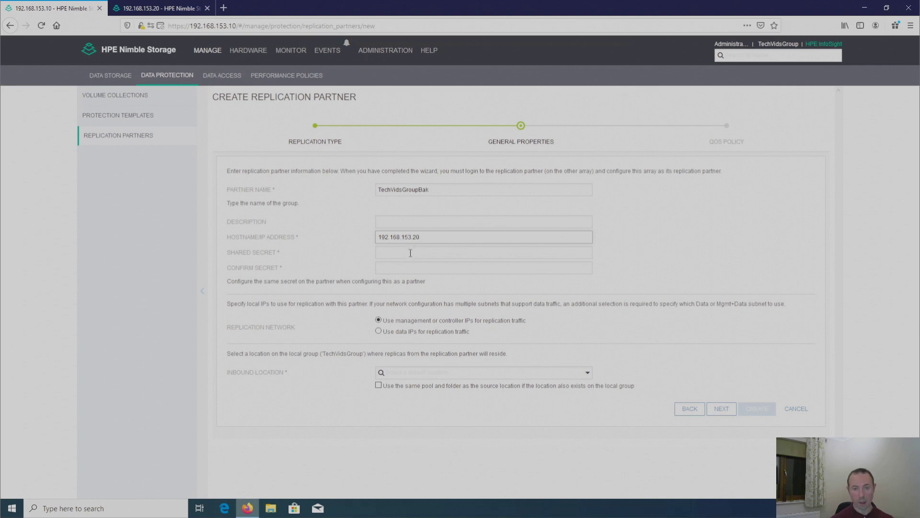
# Step: Enter the shared secret and a matching Confirm Secret, correcting a typo
pyautogui.click(410, 253)
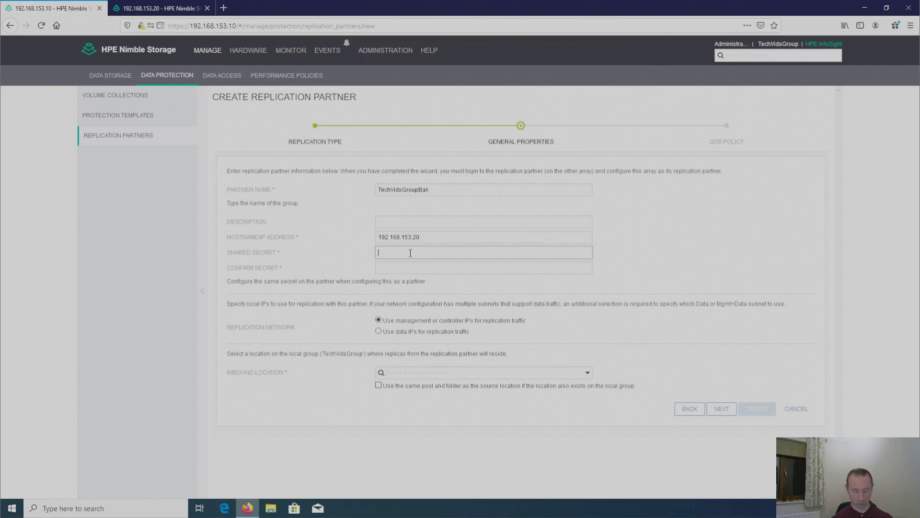
pyautogui.write('•••')
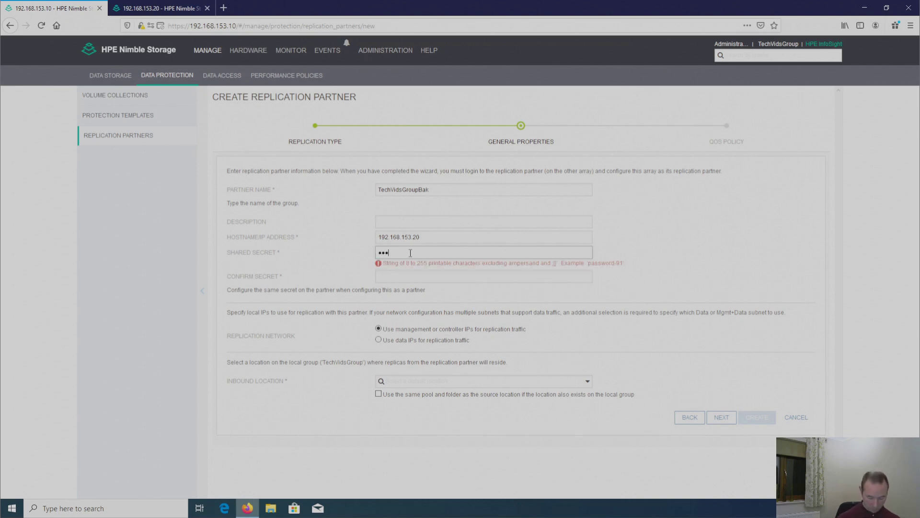
pyautogui.write('•••••')
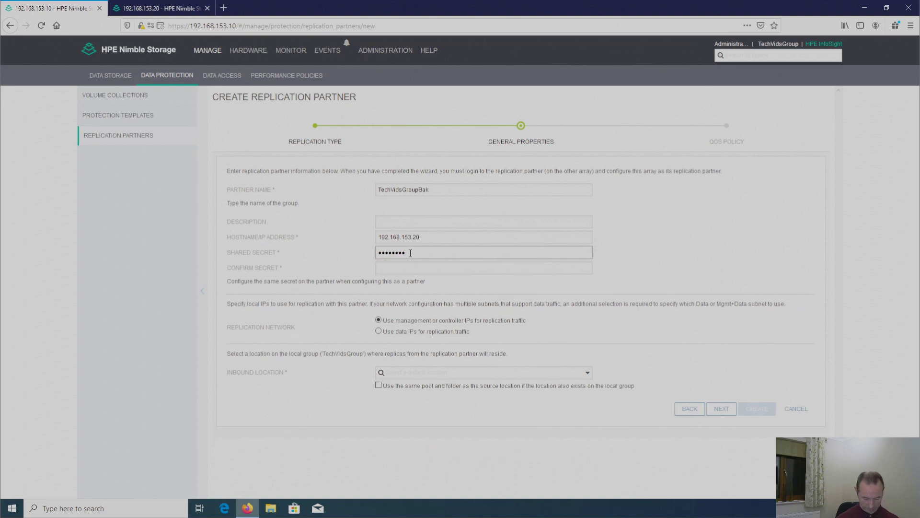
pyautogui.press('Tab')
pyautogui.write('••••')
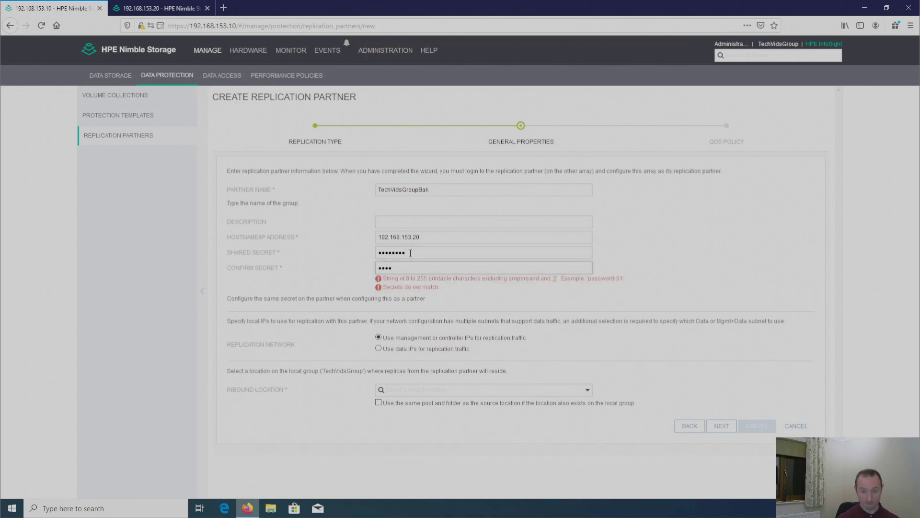
pyautogui.press('BackSpace')
pyautogui.press('BackSpace')
pyautogui.press('BackSpace')
pyautogui.press('BackSpace')
pyautogui.write('•••')
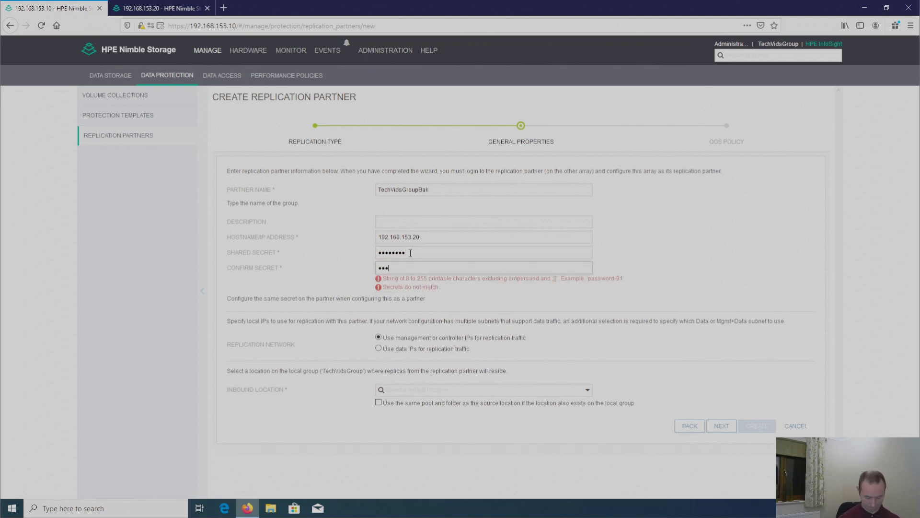
pyautogui.write('•••••')
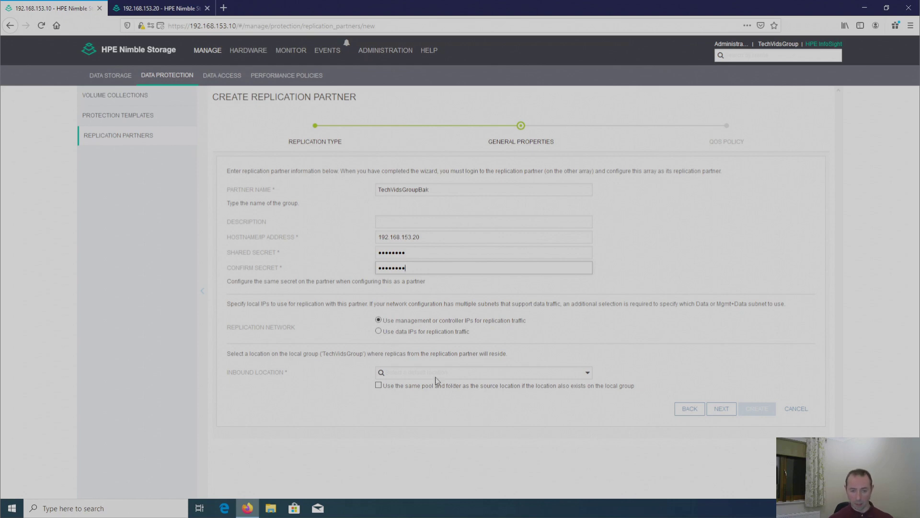
# Step: Set inbound location to default and reuse the source pool and folder, then continue
pyautogui.click(588, 374)
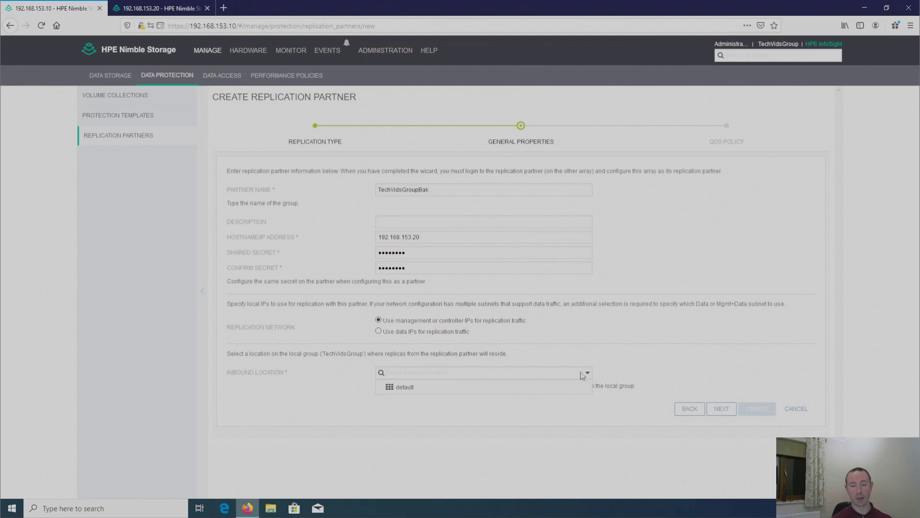
pyautogui.click(404, 388)
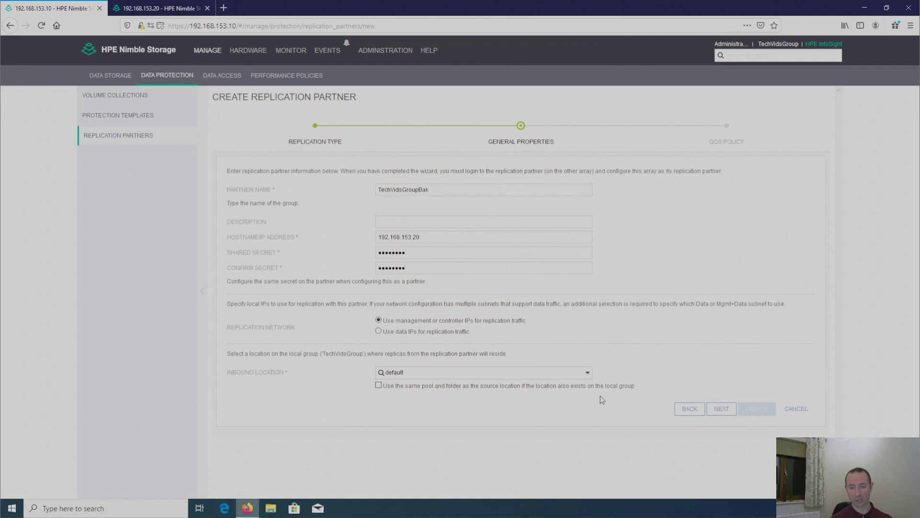
pyautogui.click(379, 385)
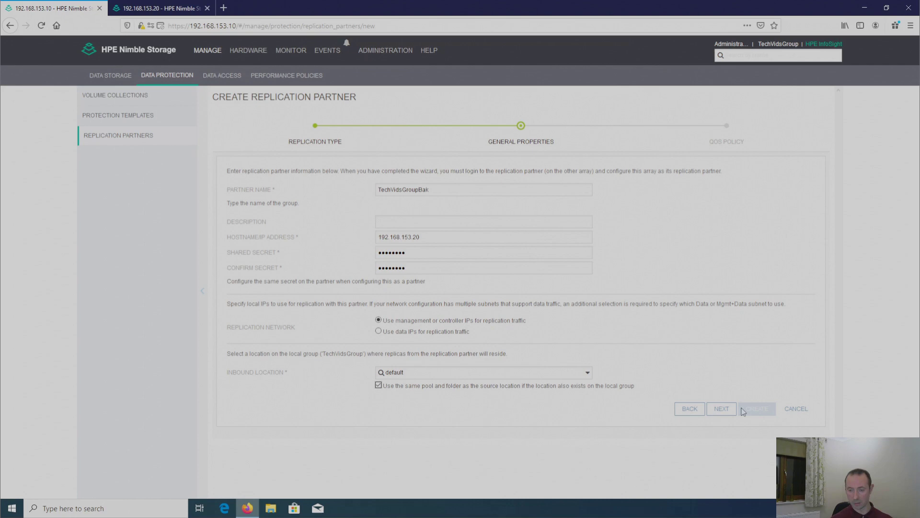
pyautogui.click(721, 410)
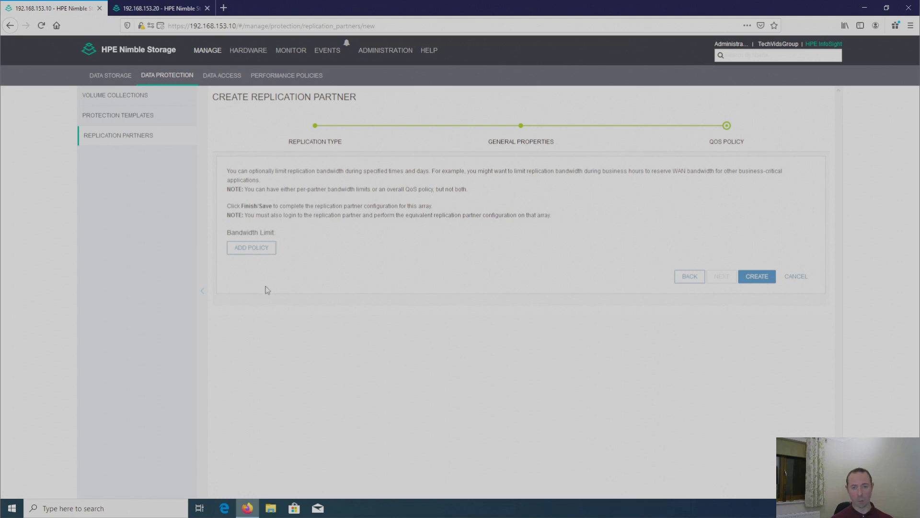
# Step: Try adding a bandwidth limit policy, discard it, and create partner TechVidsGroupBak without QoS
pyautogui.click(252, 248)
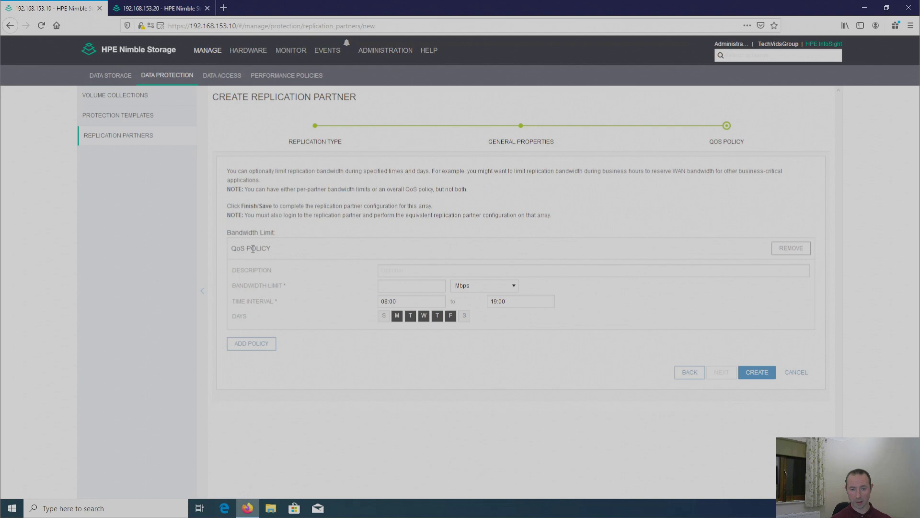
pyautogui.click(414, 270)
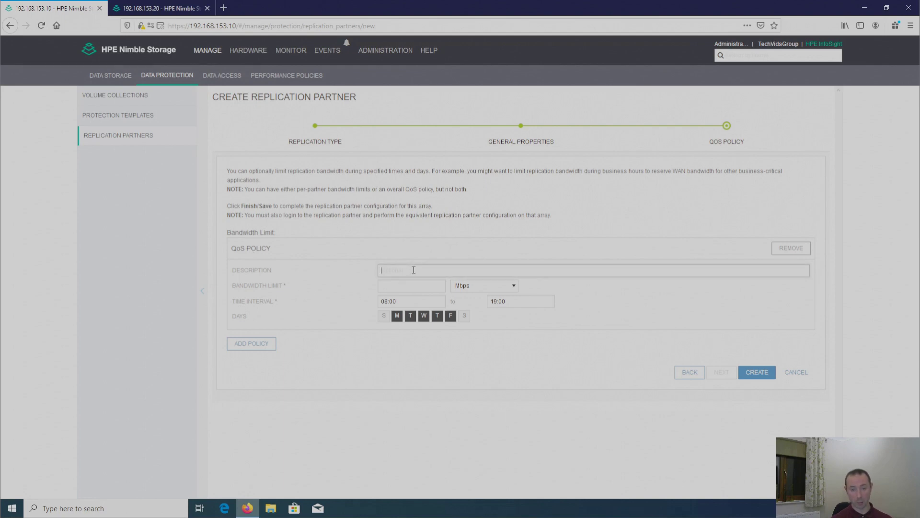
pyautogui.click(404, 289)
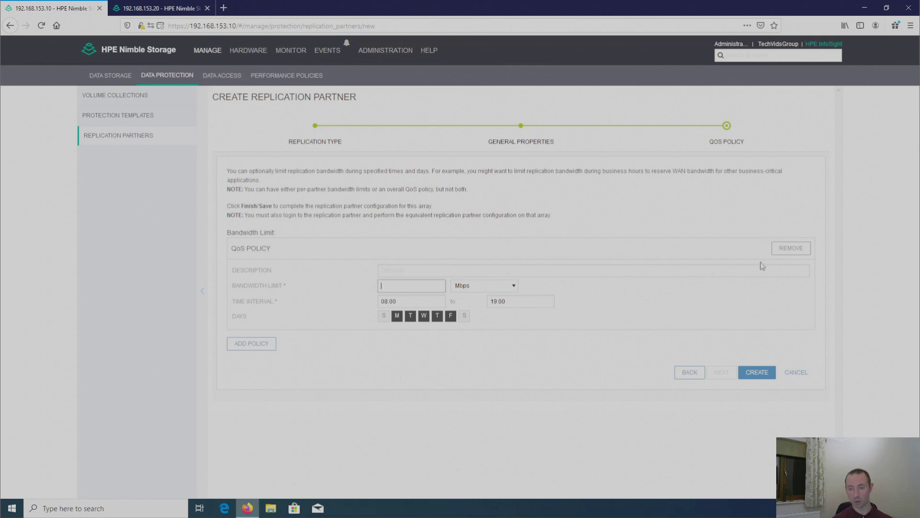
pyautogui.click(791, 248)
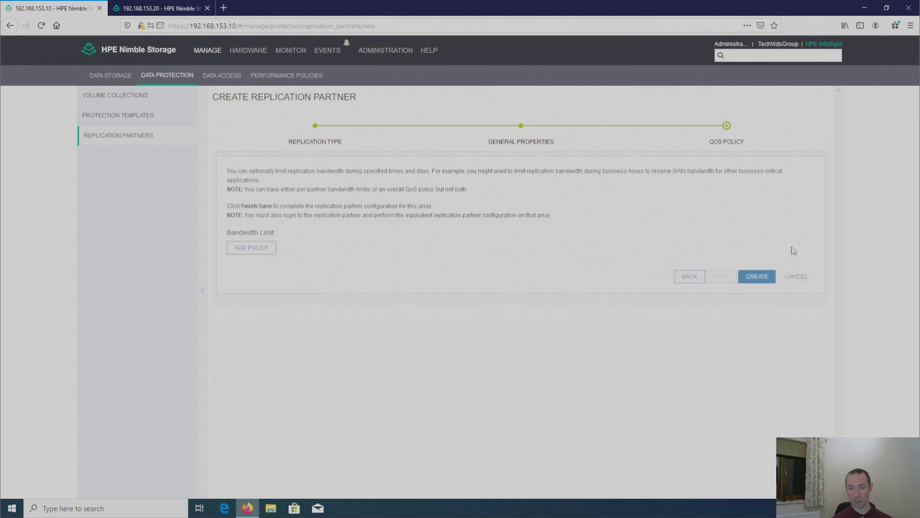
pyautogui.click(756, 277)
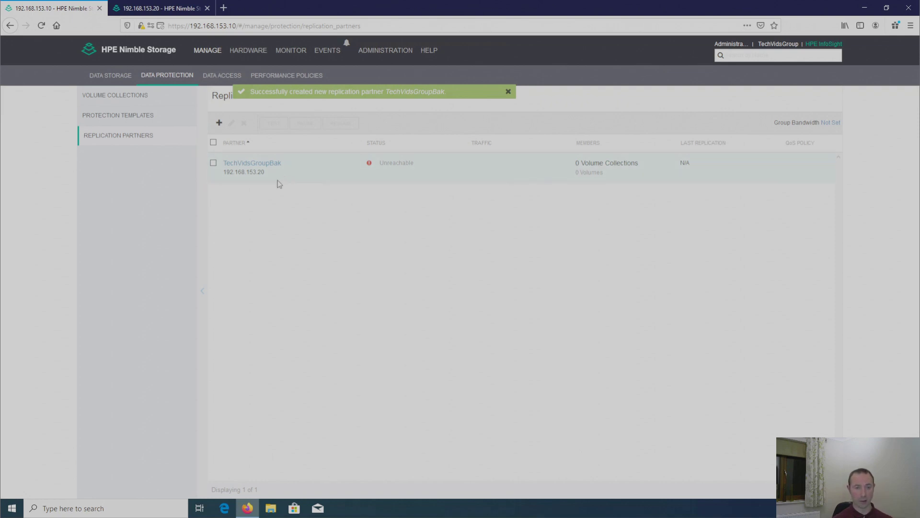
# Step: Sign in as admin to the backup array at 192.168.153.20 and dismiss the warning
pyautogui.click(171, 9)
pyautogui.click(411, 227)
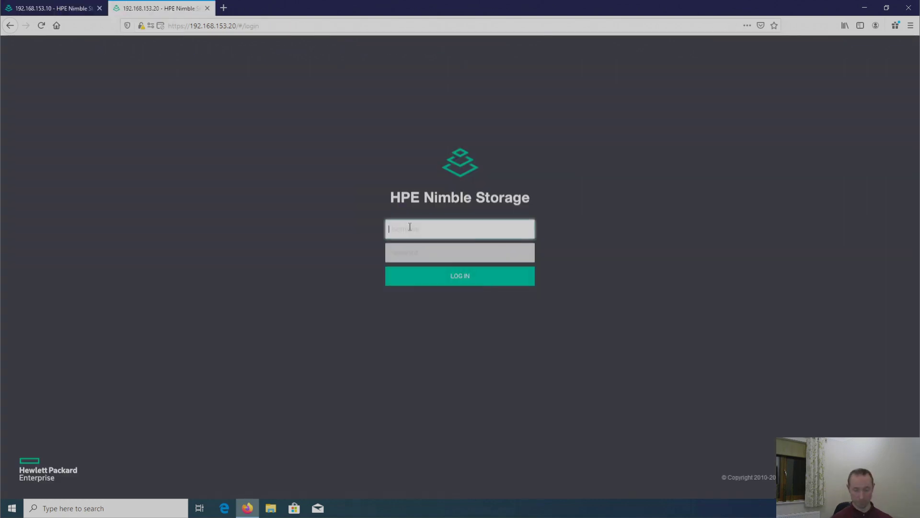
pyautogui.write('admin')
pyautogui.press('Tab')
pyautogui.write('•••••')
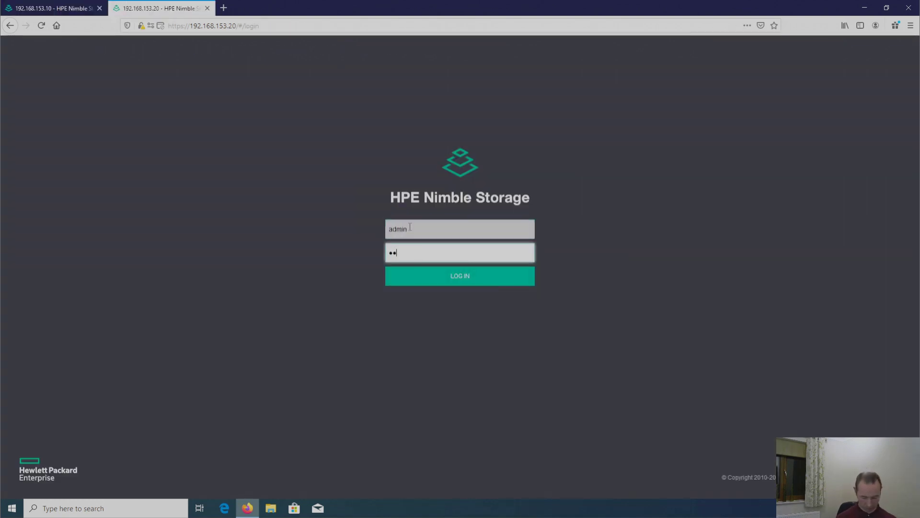
pyautogui.press('Return')
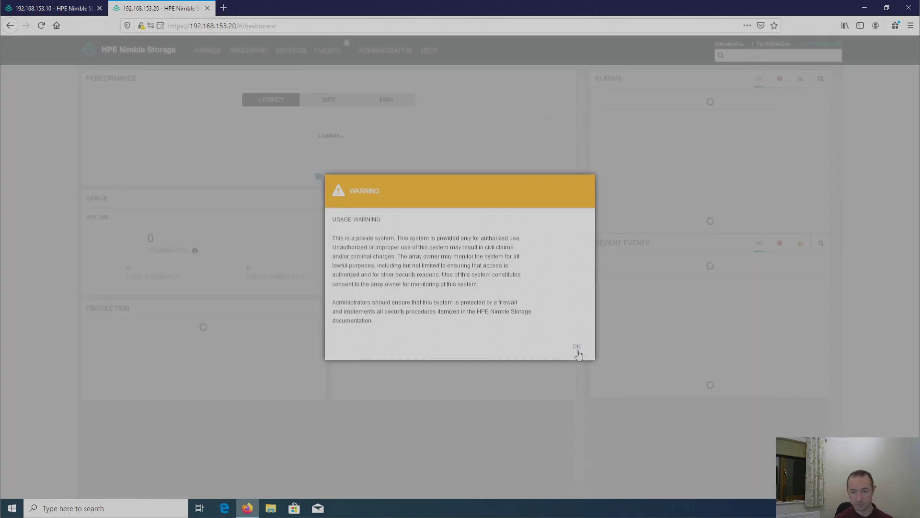
pyautogui.click(576, 347)
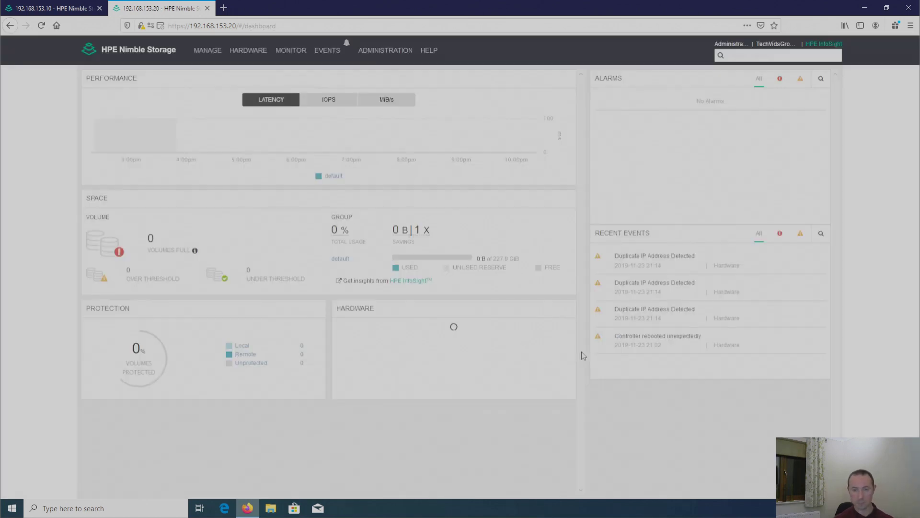
# Step: Open Manage > Data Protection, starting and then cancelling a new volume collection
pyautogui.click(207, 51)
pyautogui.click(224, 90)
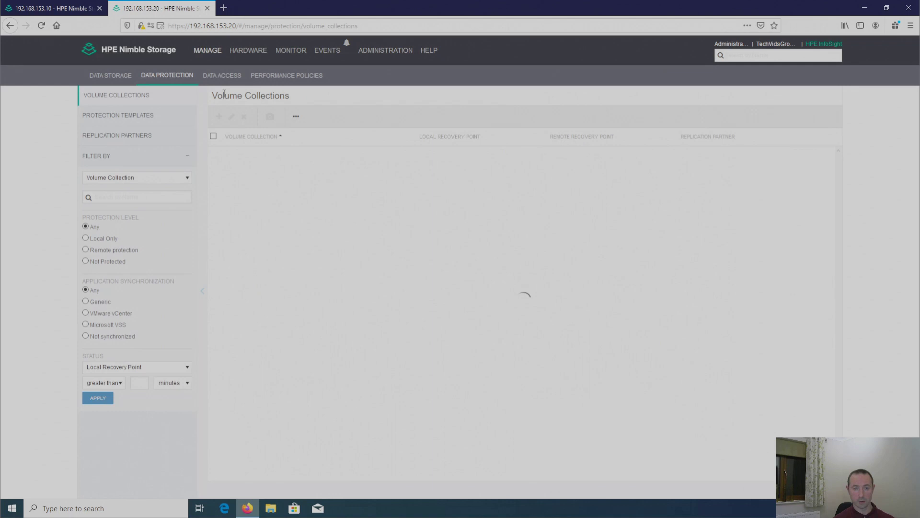
pyautogui.click(220, 117)
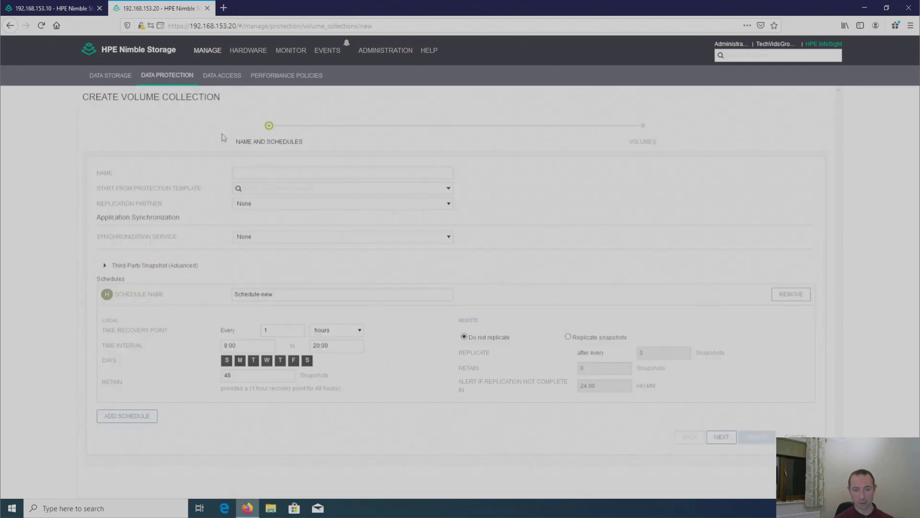
pyautogui.click(269, 171)
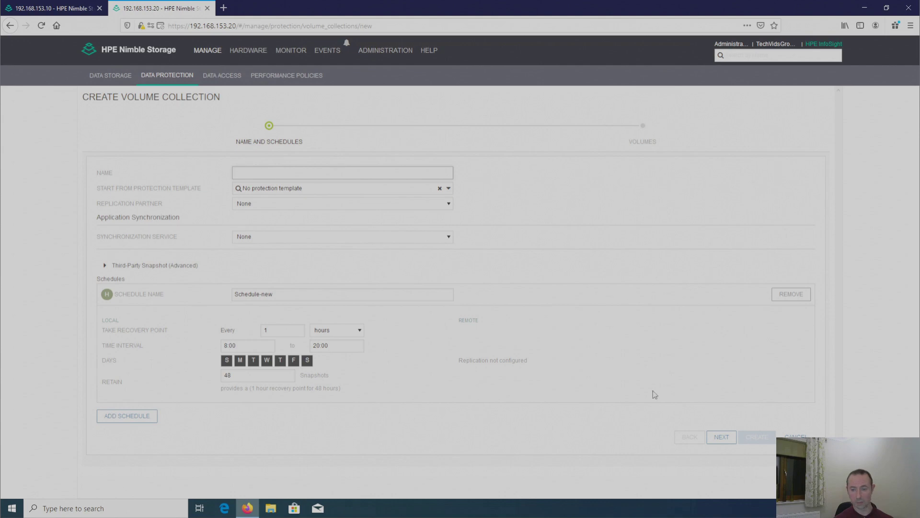
pyautogui.click(795, 436)
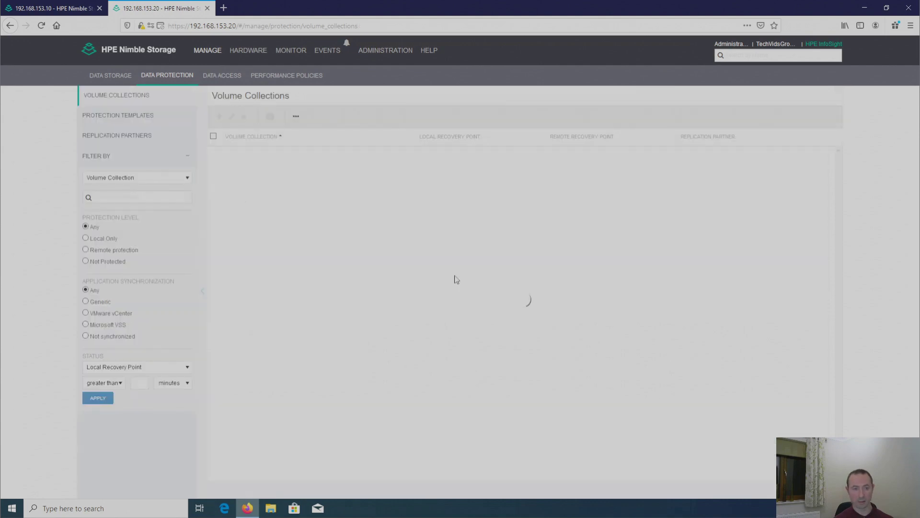
# Step: Add partner TechVidsGroup at 192.168.153.10 and enter the shared secret in both fields
pyautogui.click(113, 135)
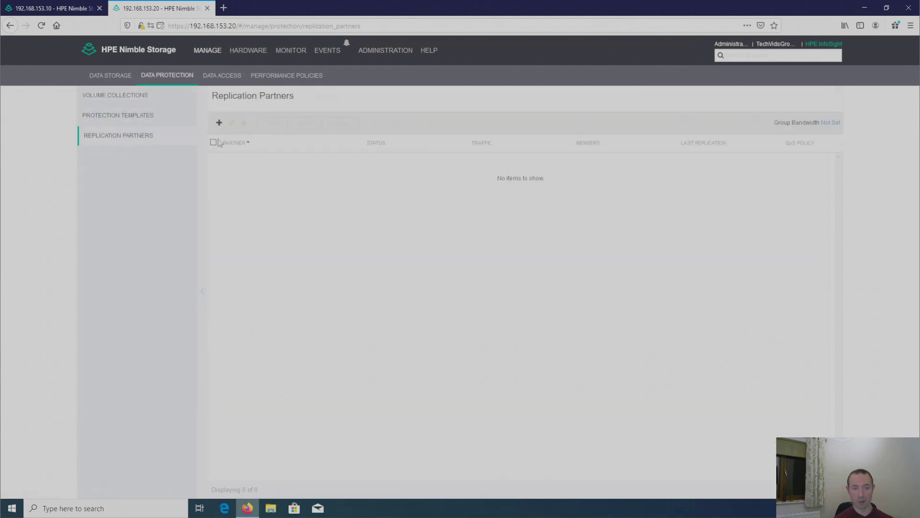
pyautogui.click(219, 124)
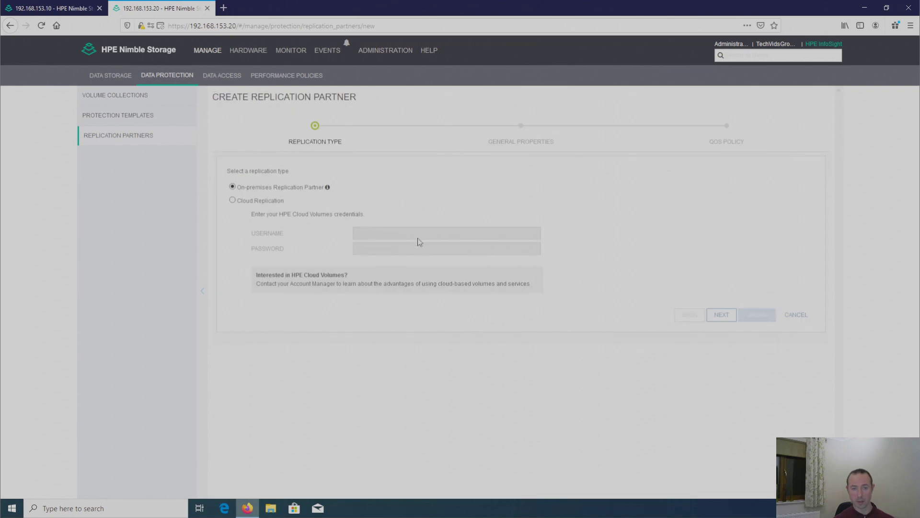
pyautogui.click(722, 315)
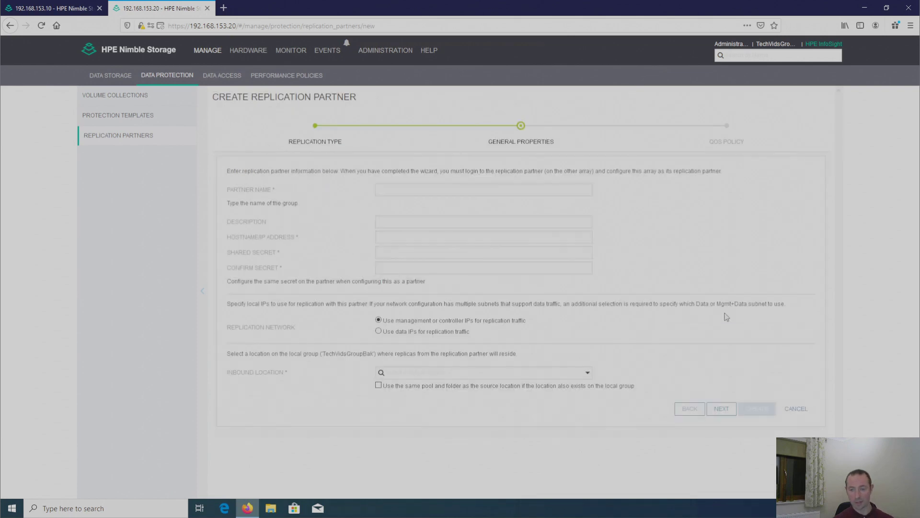
pyautogui.click(448, 192)
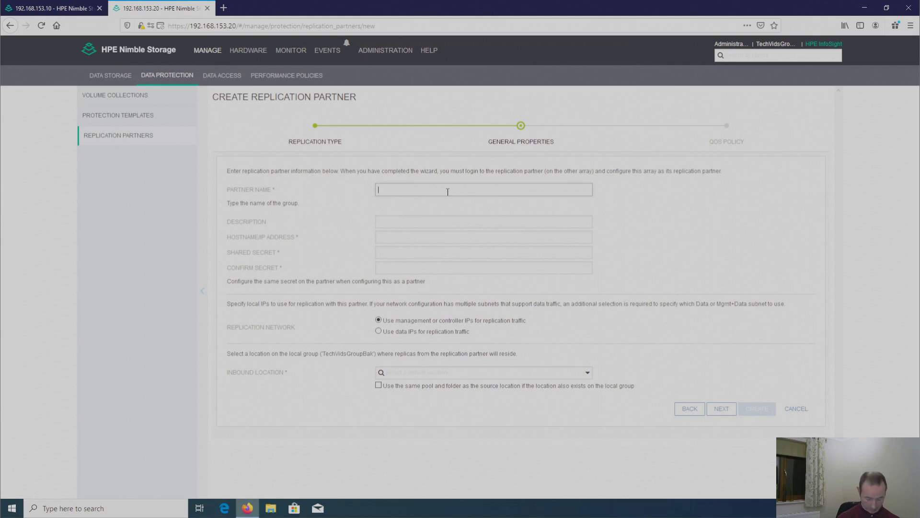
pyautogui.write('TechVidsGroup')
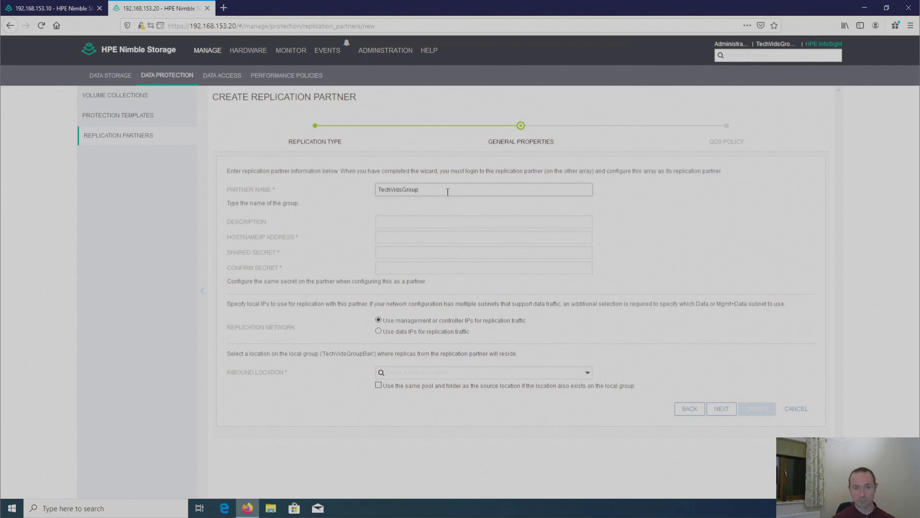
pyautogui.click(435, 236)
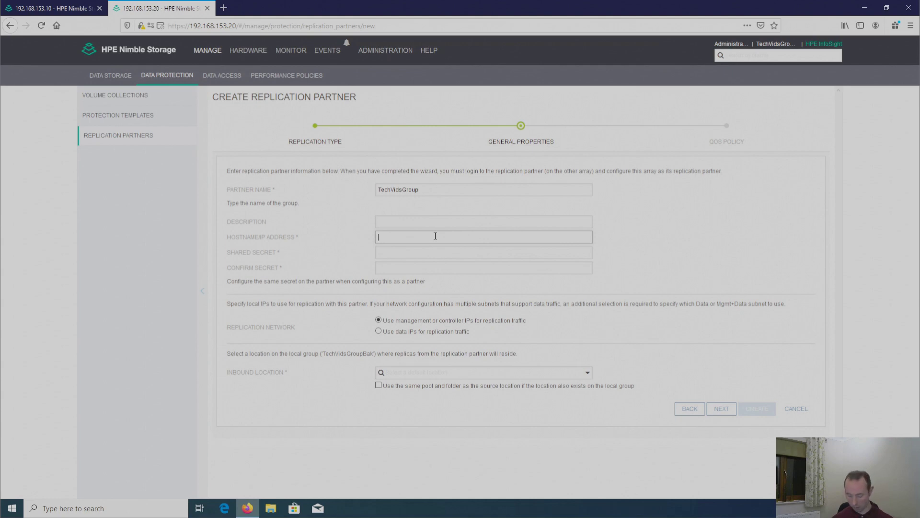
pyautogui.write('192.168.')
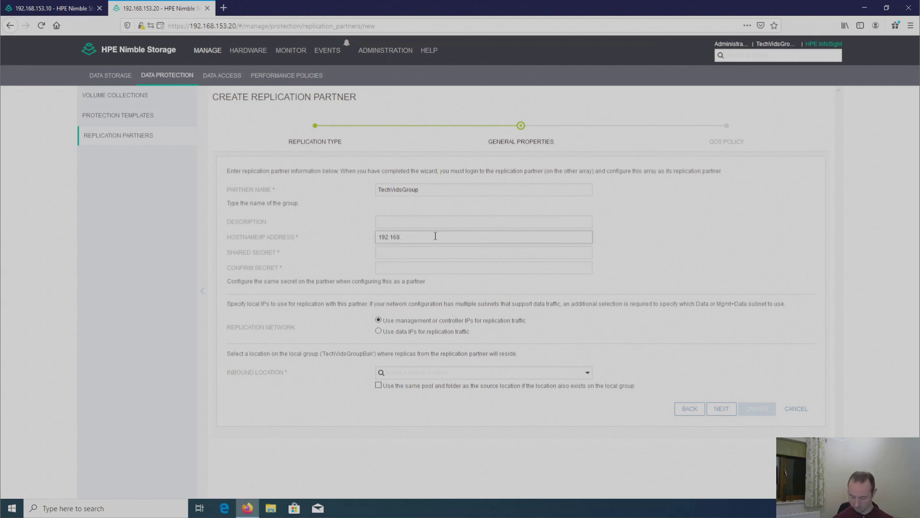
pyautogui.write('153.0')
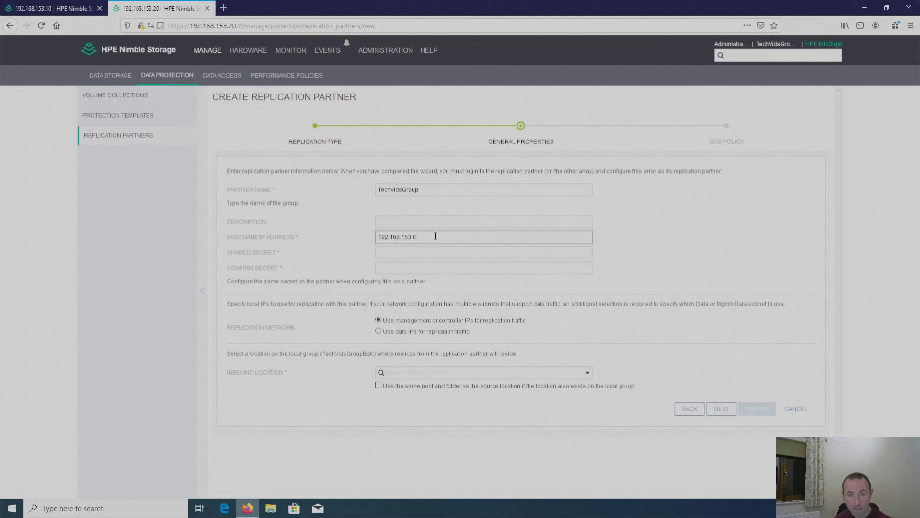
pyautogui.write('.10')
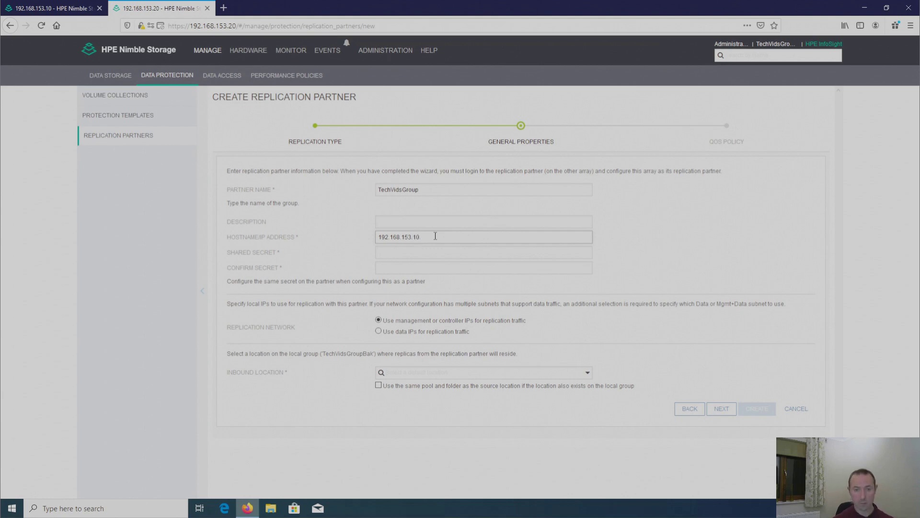
pyautogui.write('••')
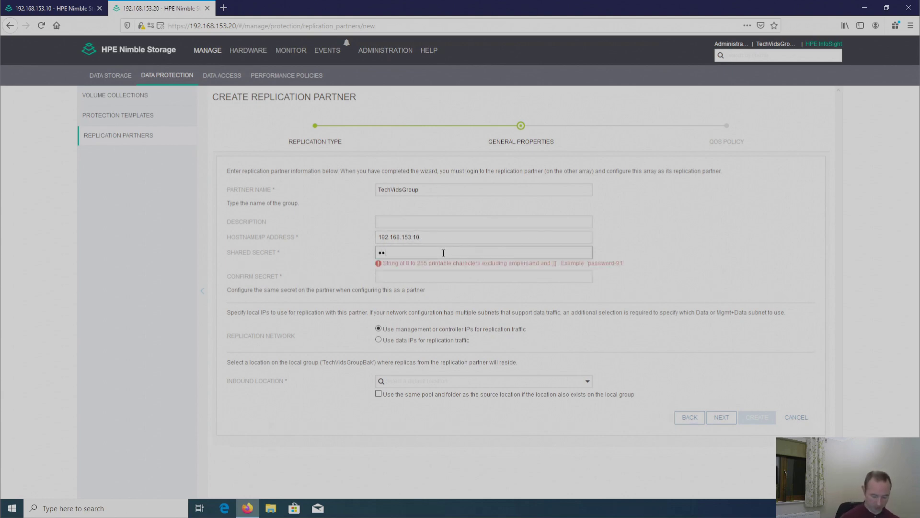
pyautogui.write('••••••')
pyautogui.press('Tab')
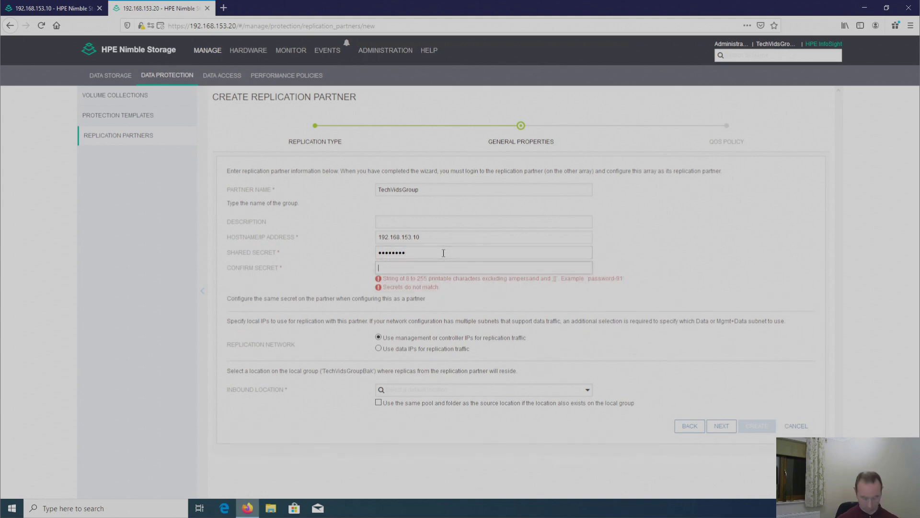
pyautogui.write('•••')
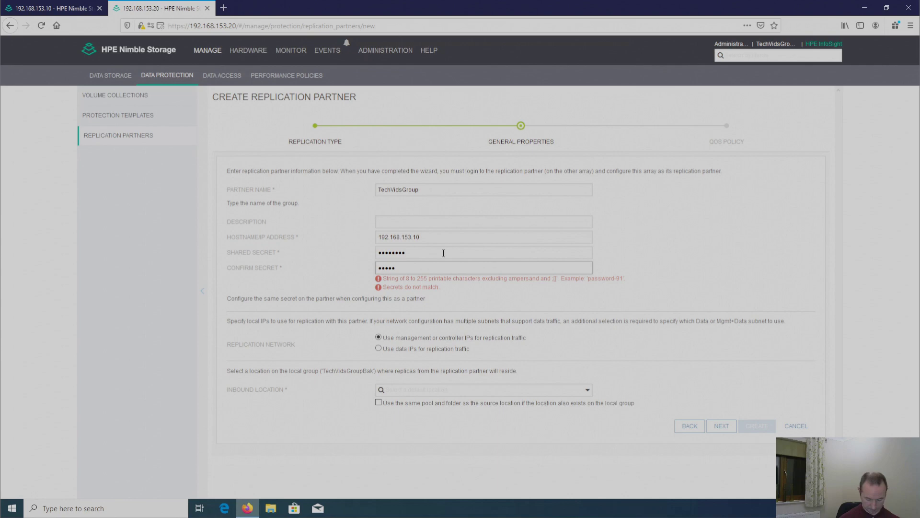
pyautogui.write('•••••')
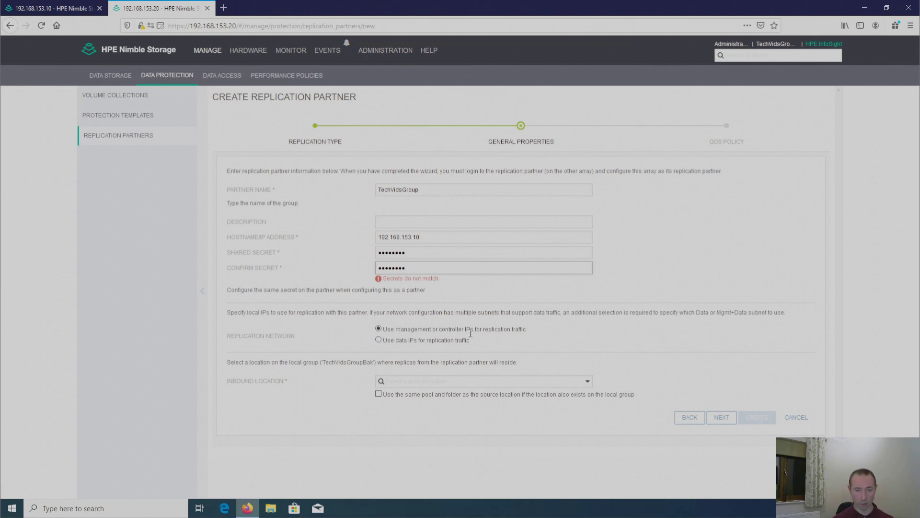
# Step: Set inbound location to default, reusing the source pool and folder
pyautogui.click(587, 381)
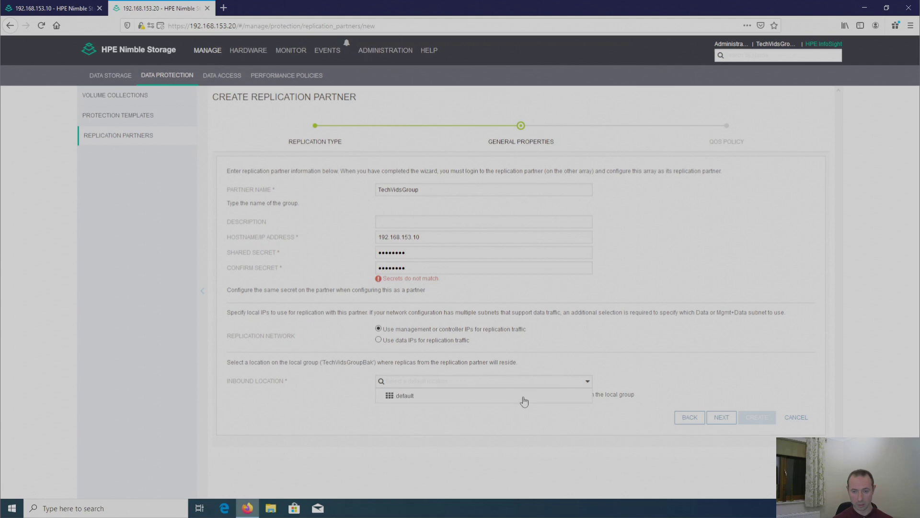
pyautogui.click(405, 396)
pyautogui.click(379, 393)
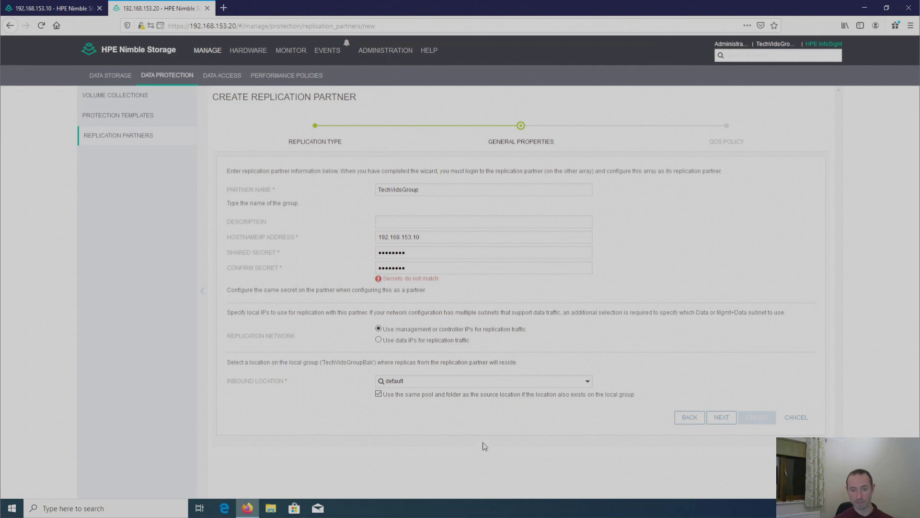
# Step: Retype matching values in Confirm Secret and Shared Secret, then continue to QoS Policy
pyautogui.doubleClick(411, 267)
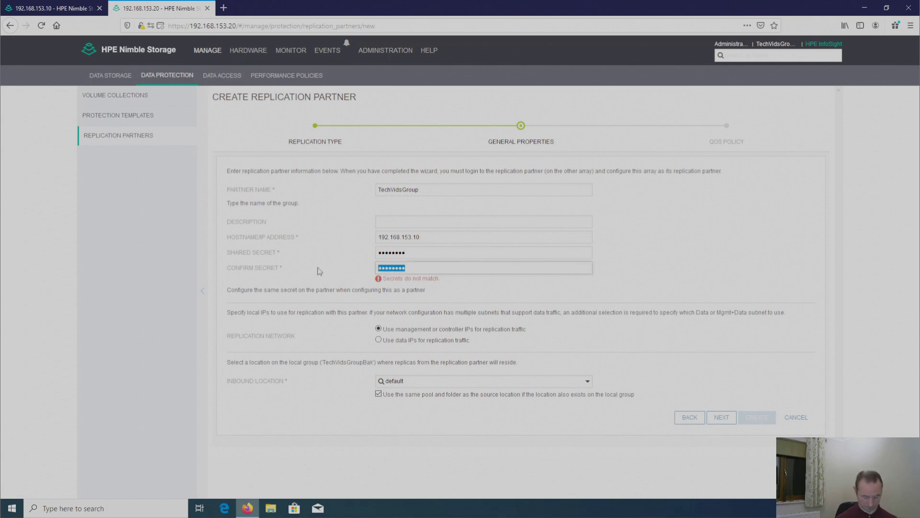
pyautogui.write('password')
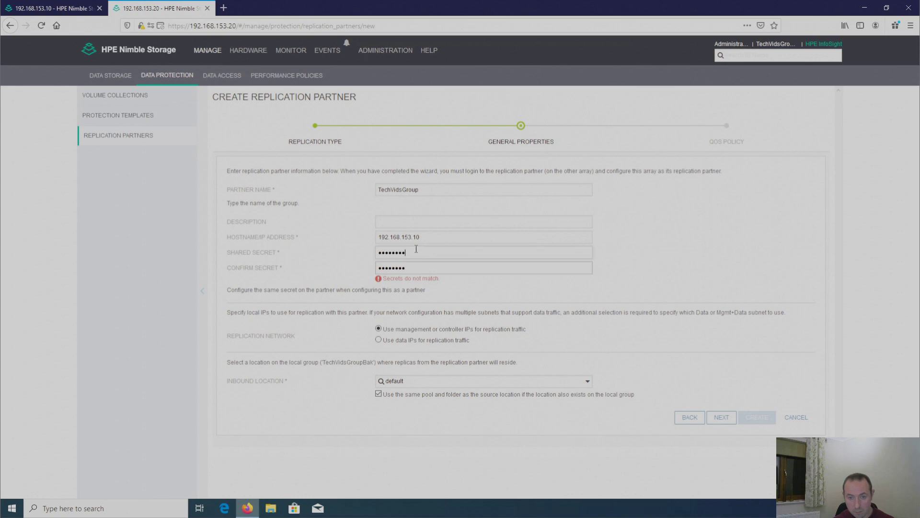
pyautogui.hotkey('shift', 'Tab')
pyautogui.press('BackSpace')
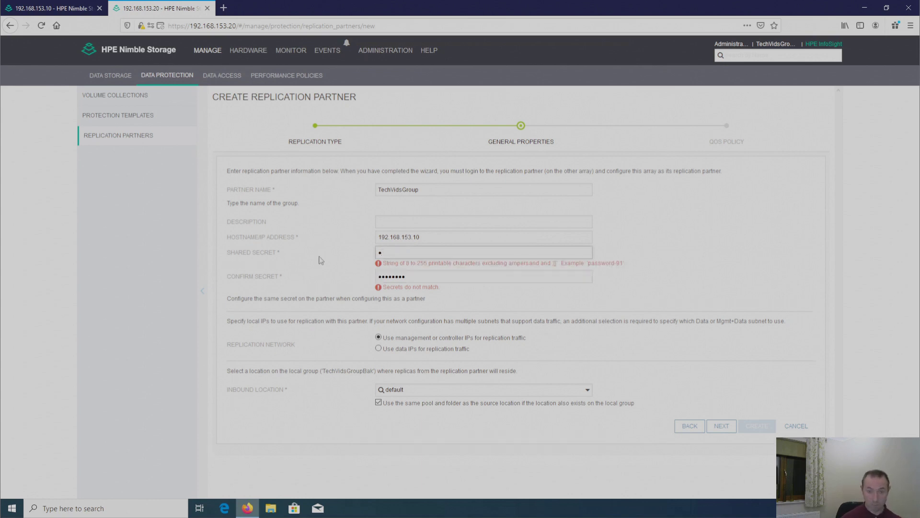
pyautogui.write('passwor')
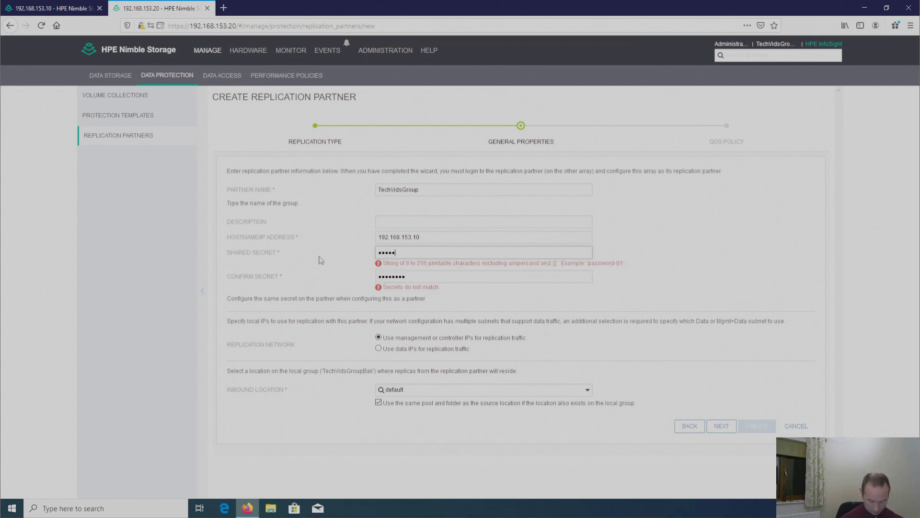
pyautogui.write('d')
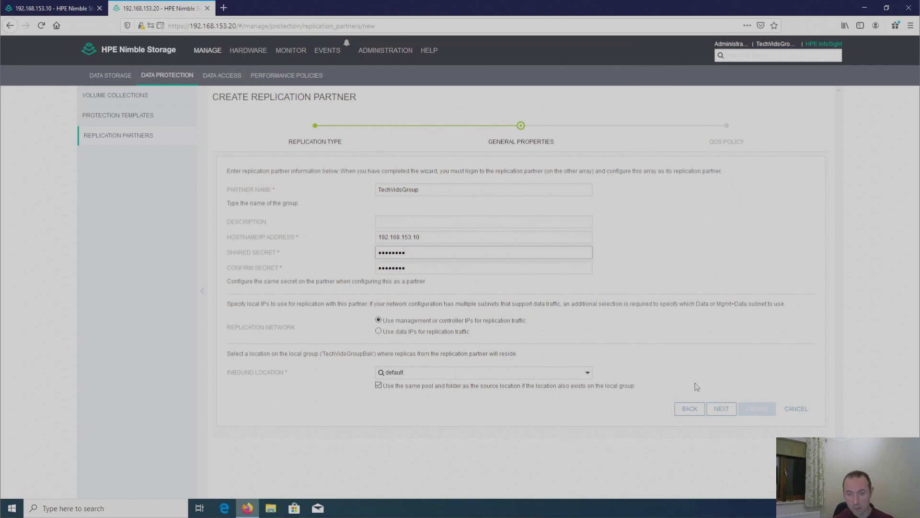
pyautogui.click(720, 410)
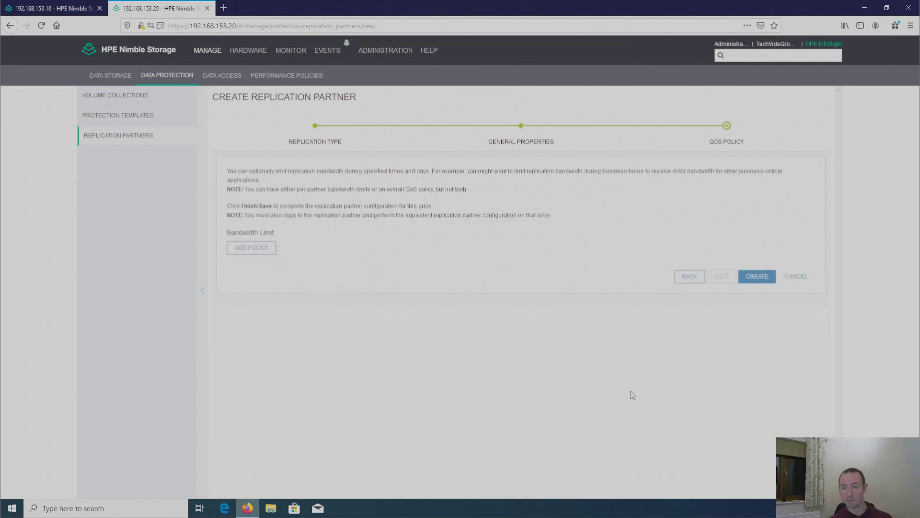
# Step: Create partner TechVidsGroup, then select it and test the connection to confirm it is Alive
pyautogui.click(759, 277)
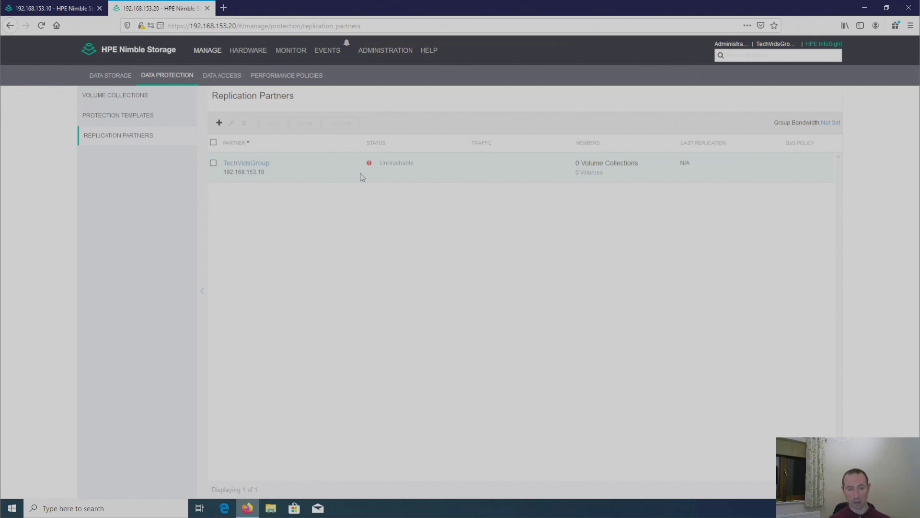
pyautogui.click(213, 163)
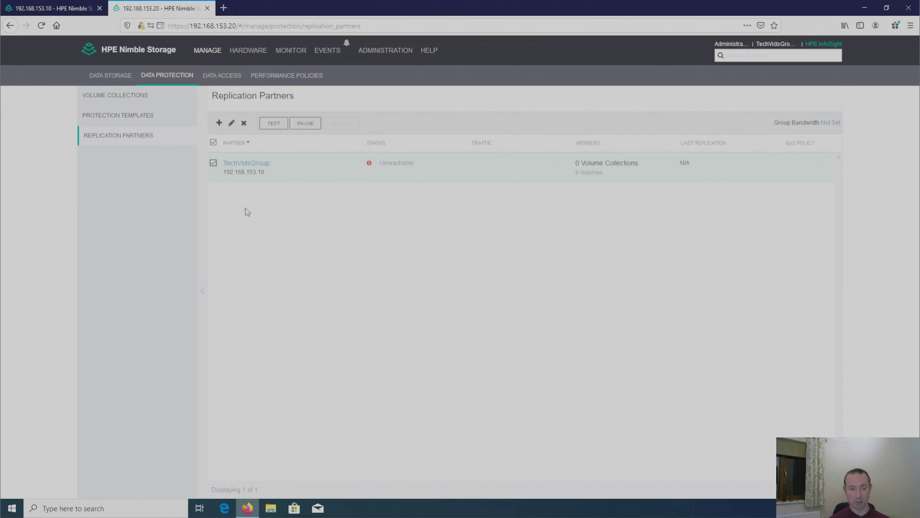
pyautogui.click(273, 124)
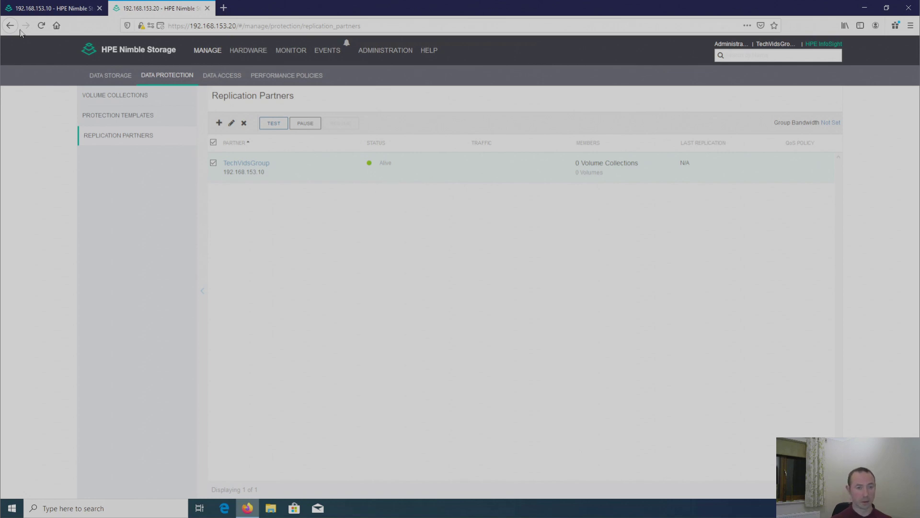
# Step: On the 192.168.153.10 array, test TechVidsGroupBak as Alive, then open Manage > Data Storage
pyautogui.click(41, 10)
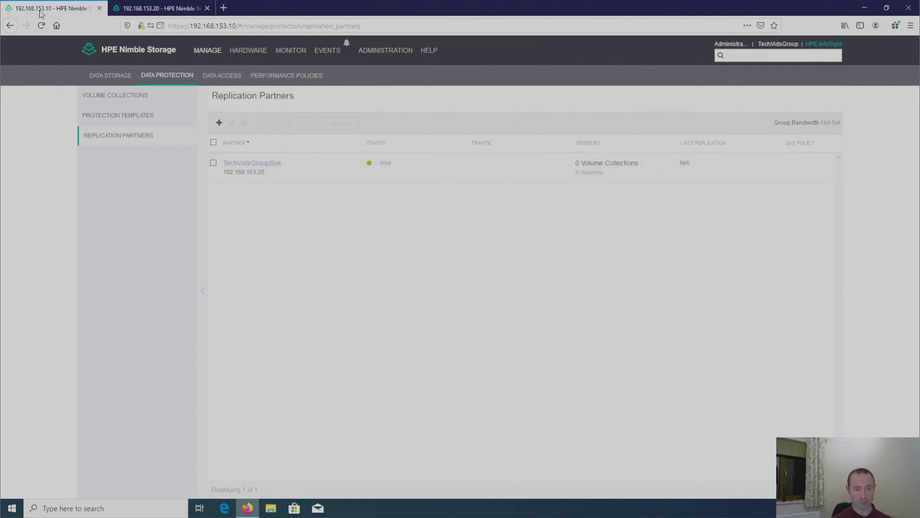
pyautogui.click(213, 163)
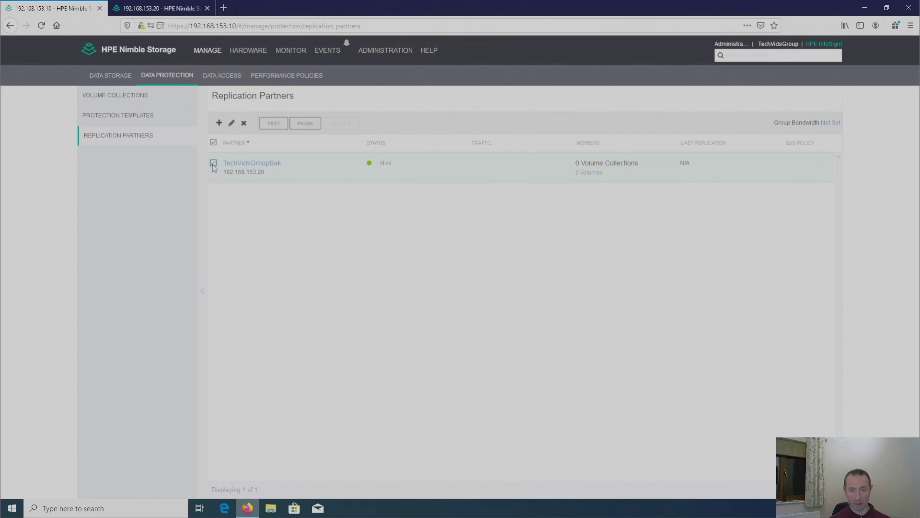
pyautogui.click(274, 124)
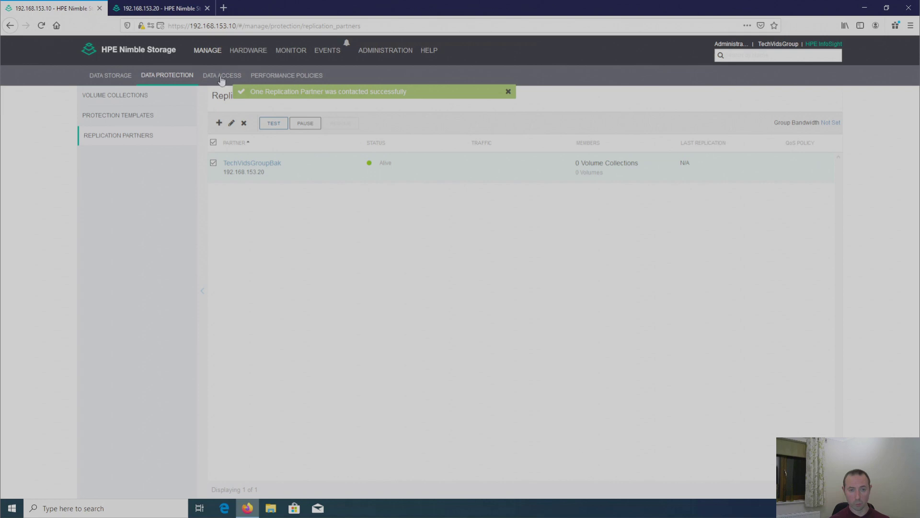
pyautogui.click(206, 57)
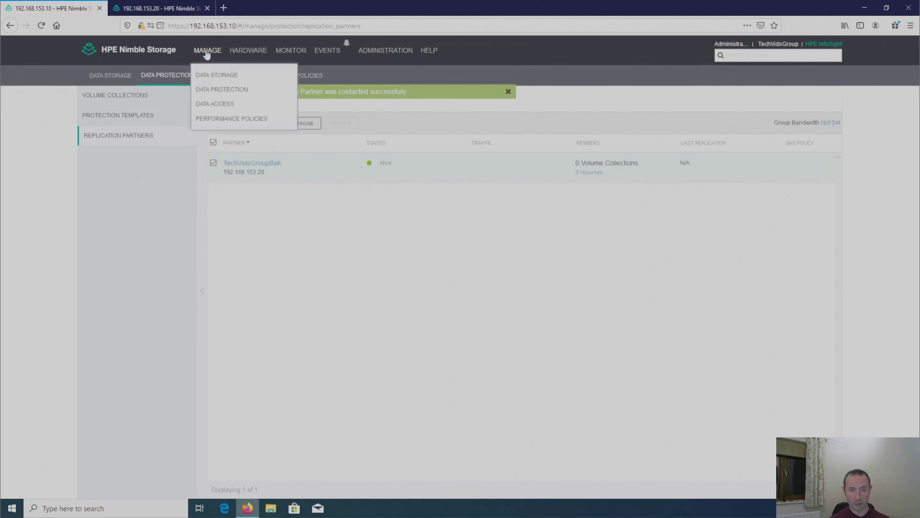
pyautogui.click(206, 79)
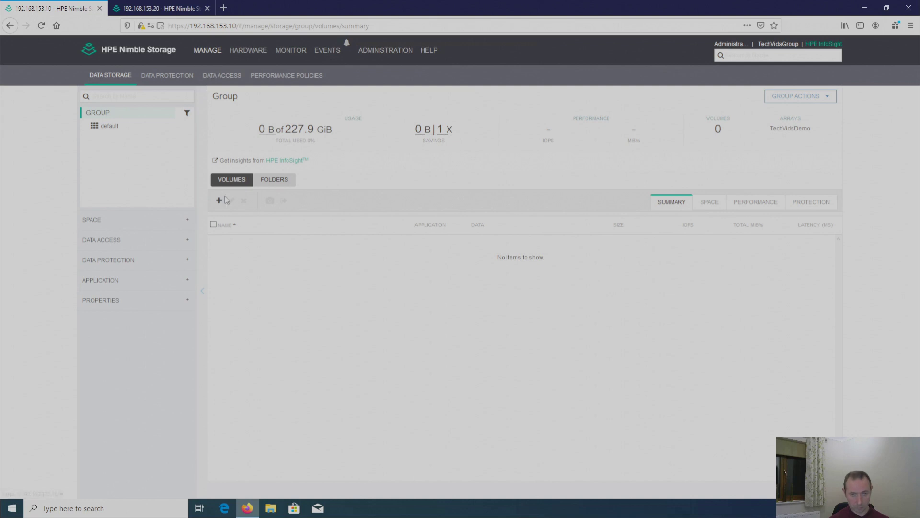
# Step: Name the new volume Test in the default pool with SQL Server 2012 policy, 10 GiB size
pyautogui.click(219, 200)
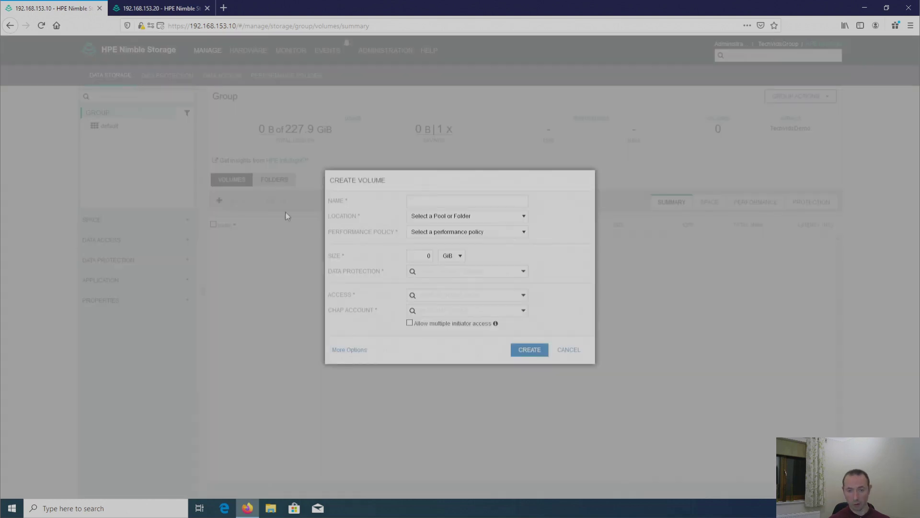
pyautogui.write('Ts')
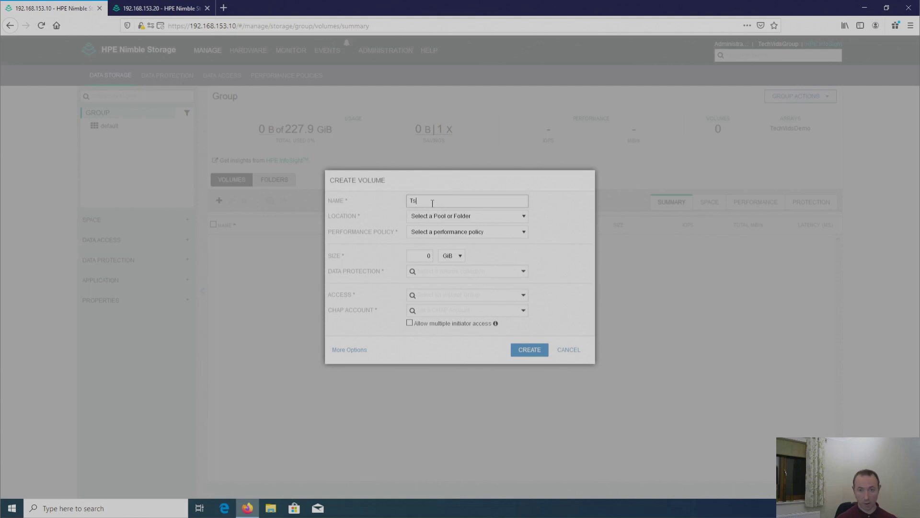
pyautogui.press('BackSpace')
pyautogui.write('est')
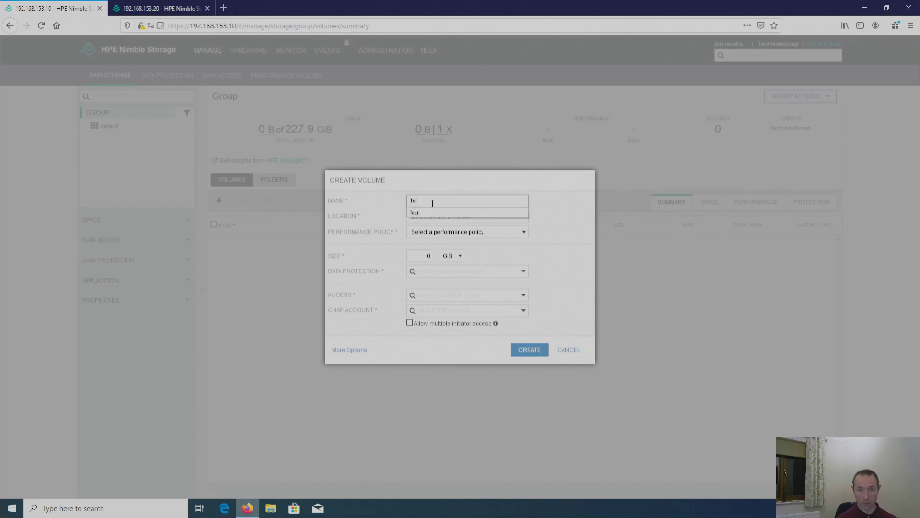
pyautogui.click(429, 214)
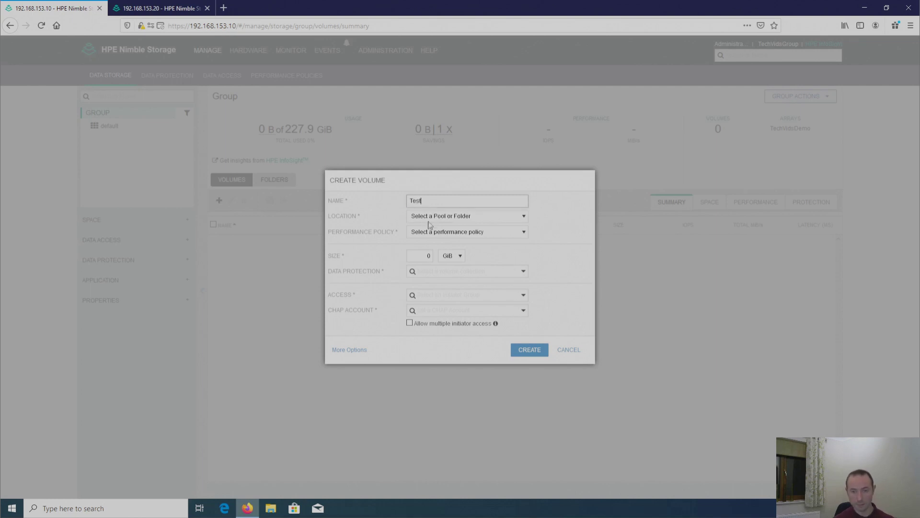
pyautogui.click(464, 217)
pyautogui.click(451, 239)
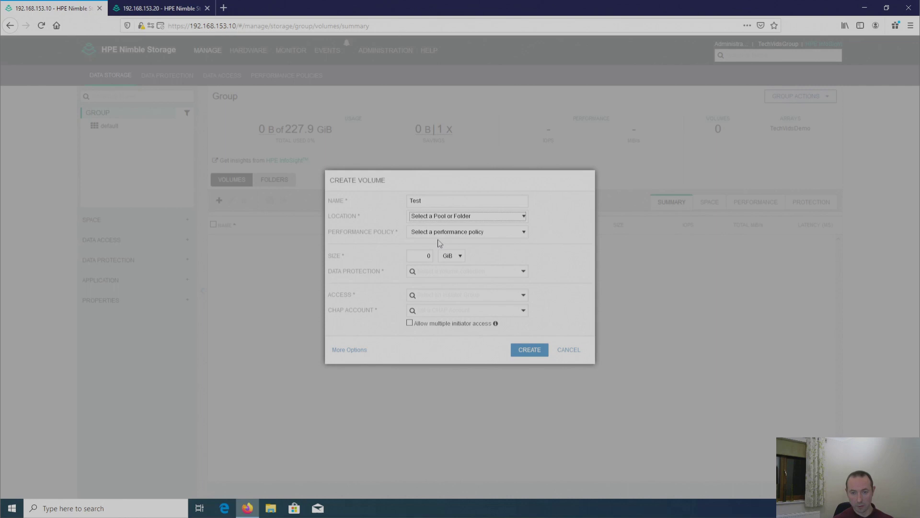
pyautogui.click(452, 233)
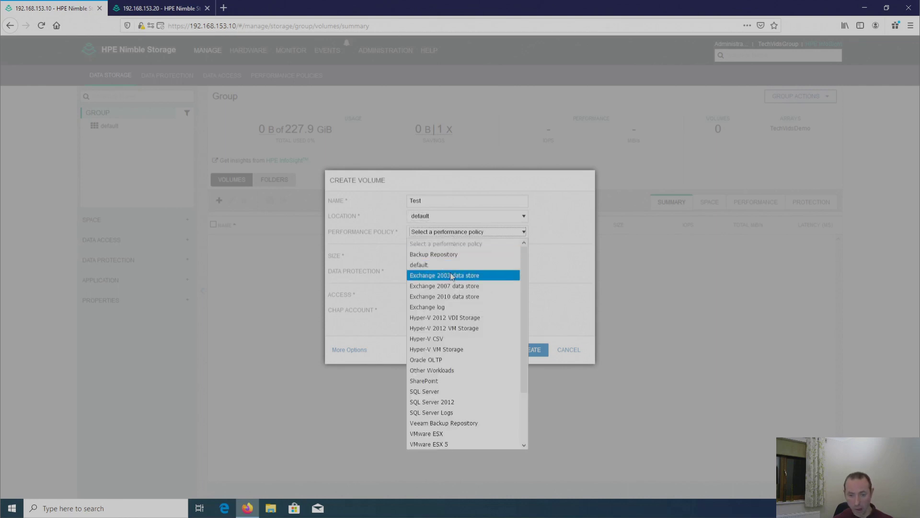
pyautogui.click(451, 406)
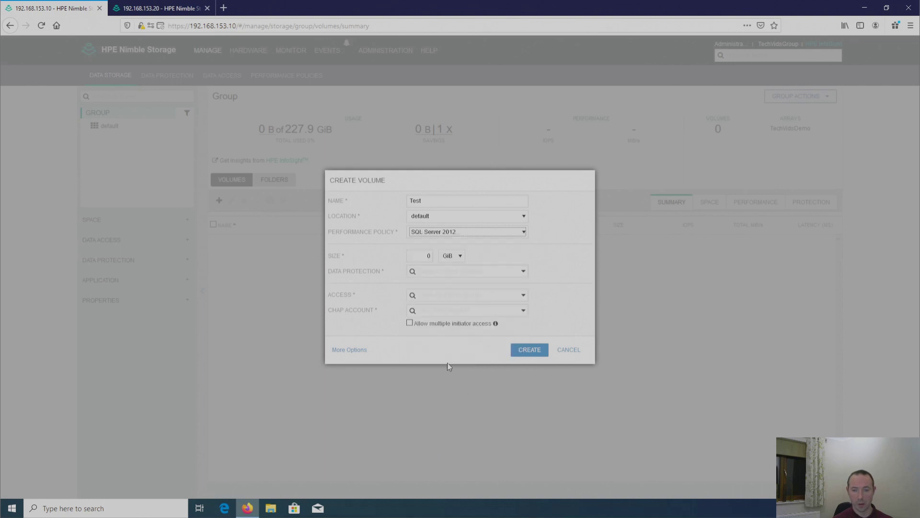
pyautogui.click(422, 258)
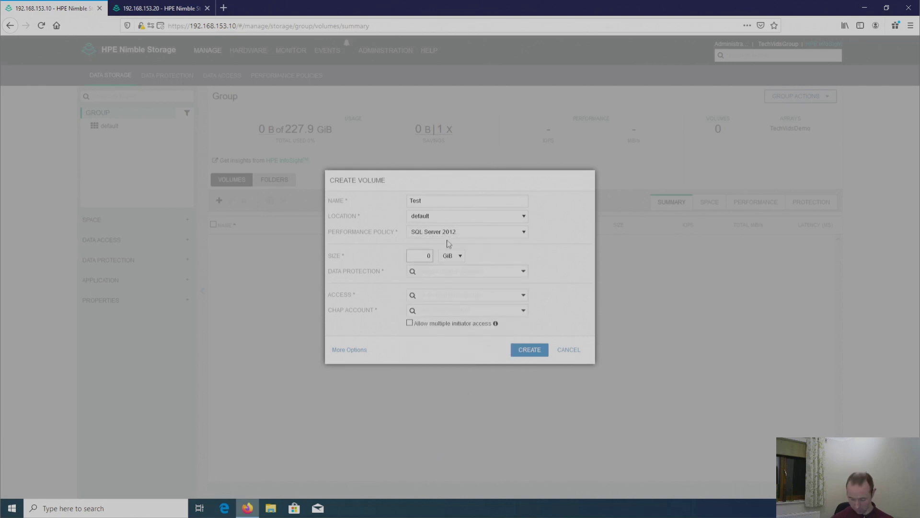
pyautogui.write('1')
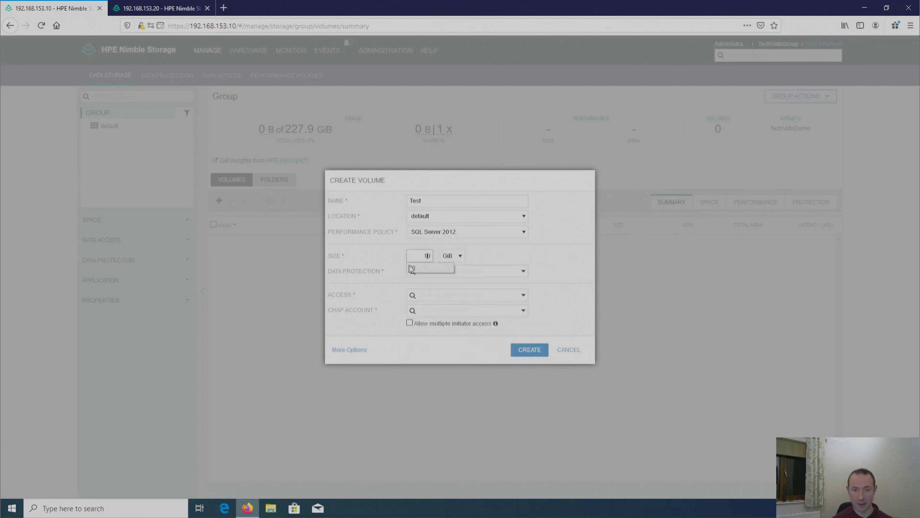
pyautogui.click(424, 269)
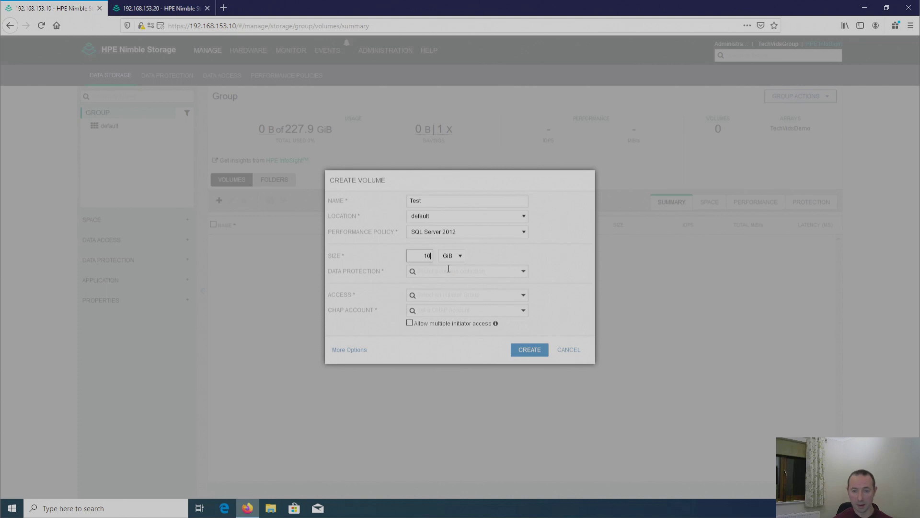
# Step: Leave it Not Protected with Unrestricted Access and CHAP account, multiple initiator access off
pyautogui.click(523, 273)
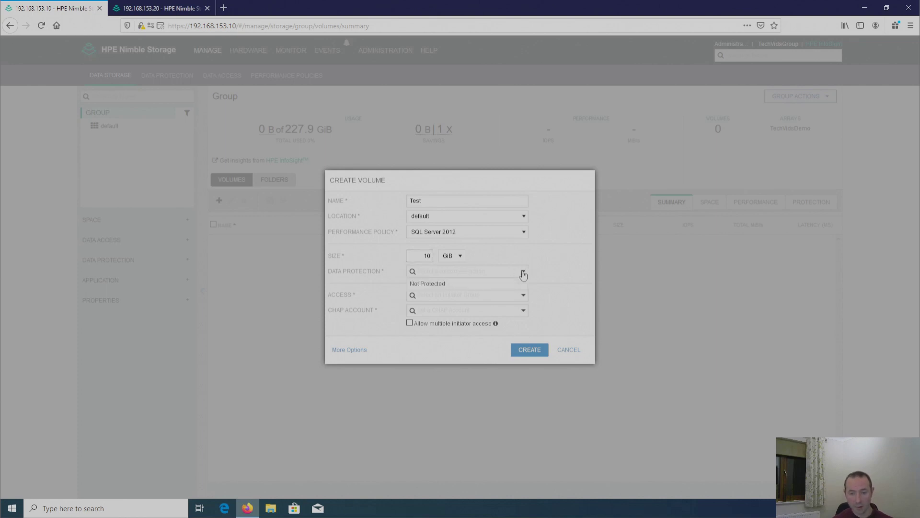
pyautogui.click(456, 286)
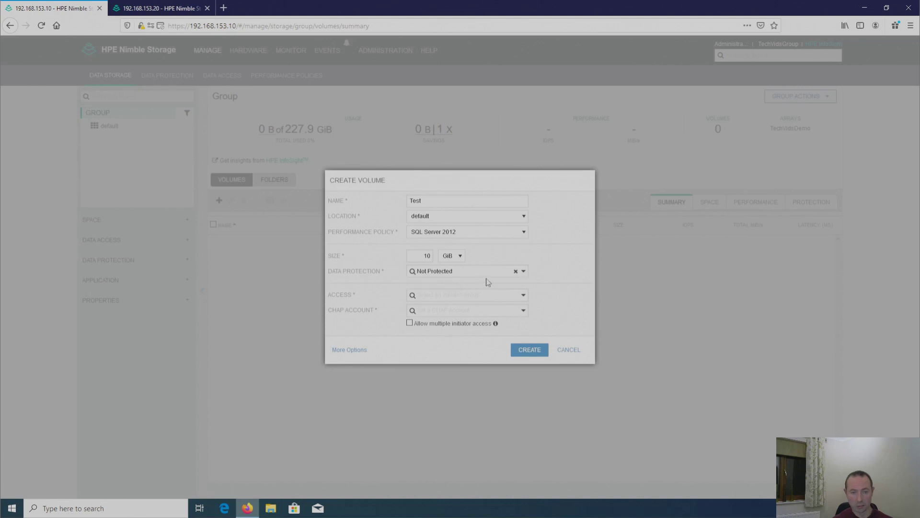
pyautogui.click(522, 295)
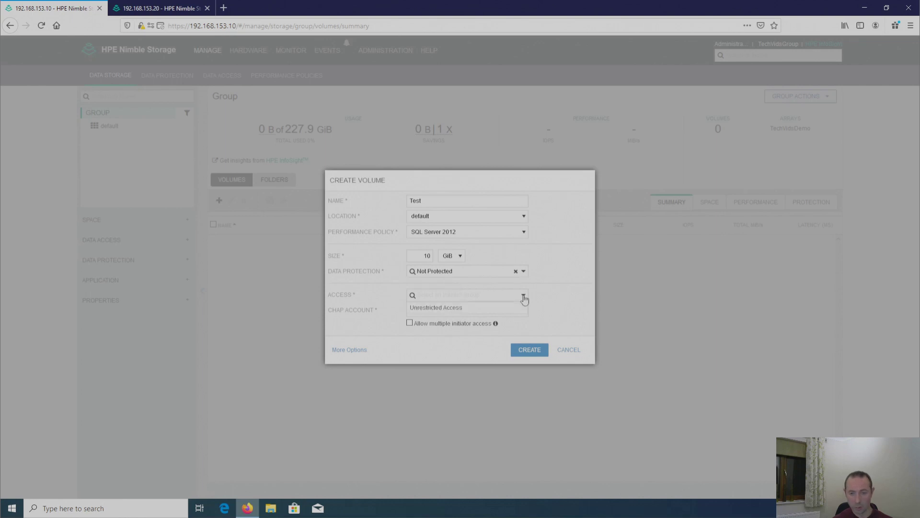
pyautogui.click(440, 308)
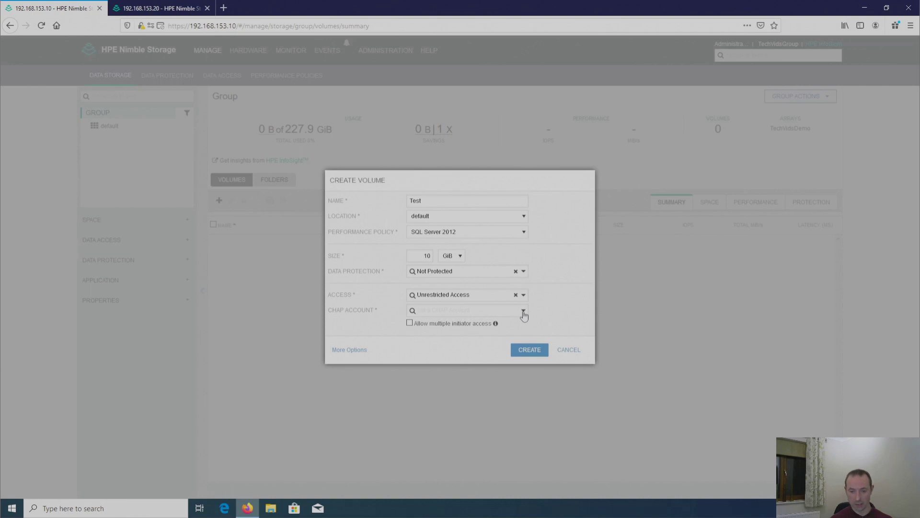
pyautogui.click(523, 312)
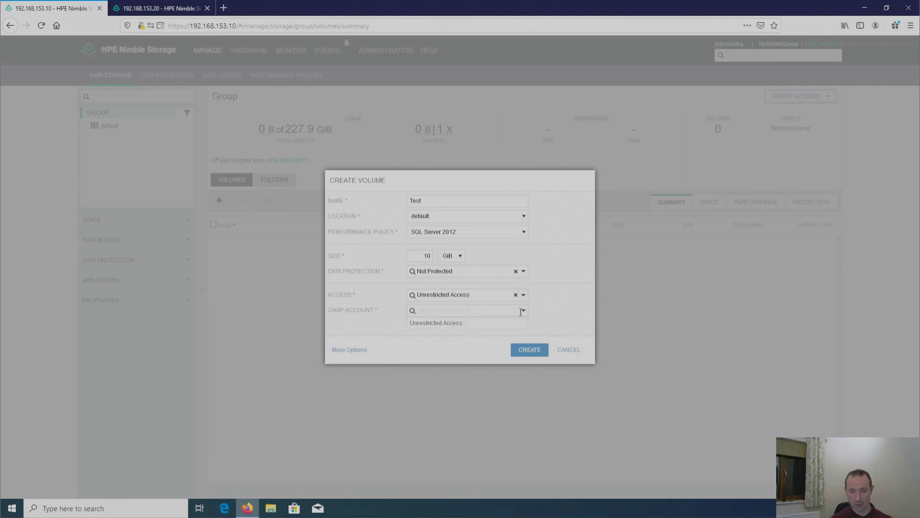
pyautogui.click(441, 326)
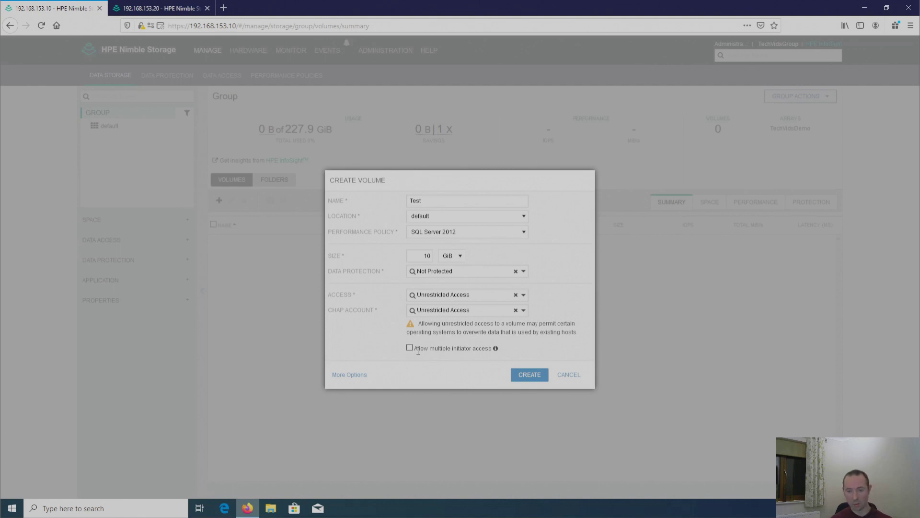
pyautogui.moveTo(417, 352); pyautogui.dragTo(490, 352)
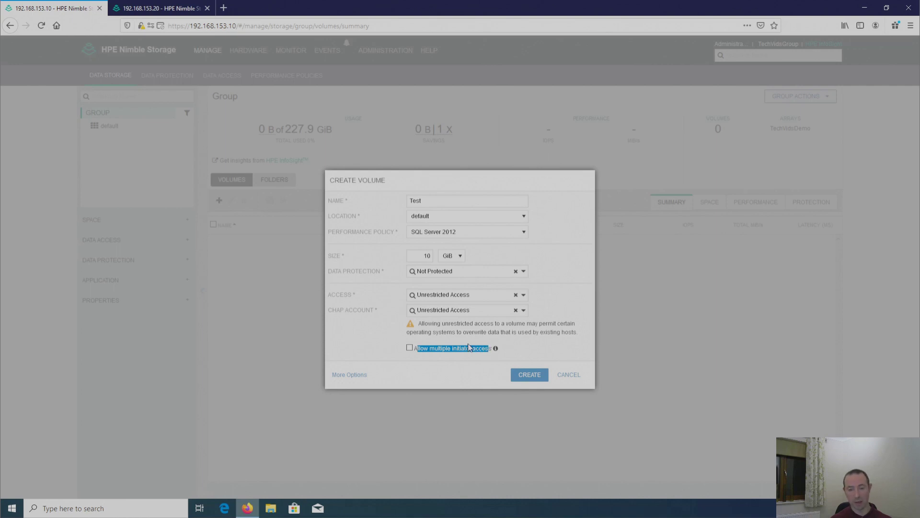
pyautogui.click(433, 346)
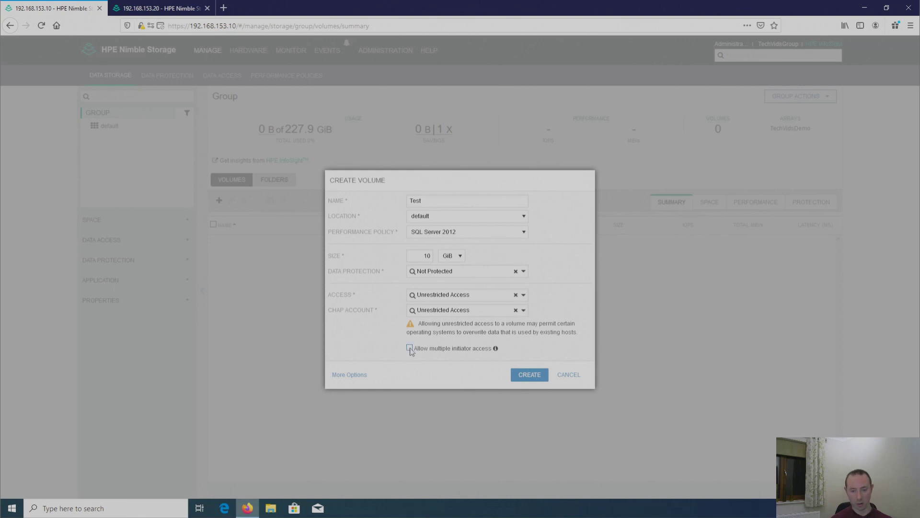
pyautogui.click(410, 351)
pyautogui.click(410, 352)
# Step: Expand to More Options and advance past the General and 10 GiB Space steps
pyautogui.click(354, 378)
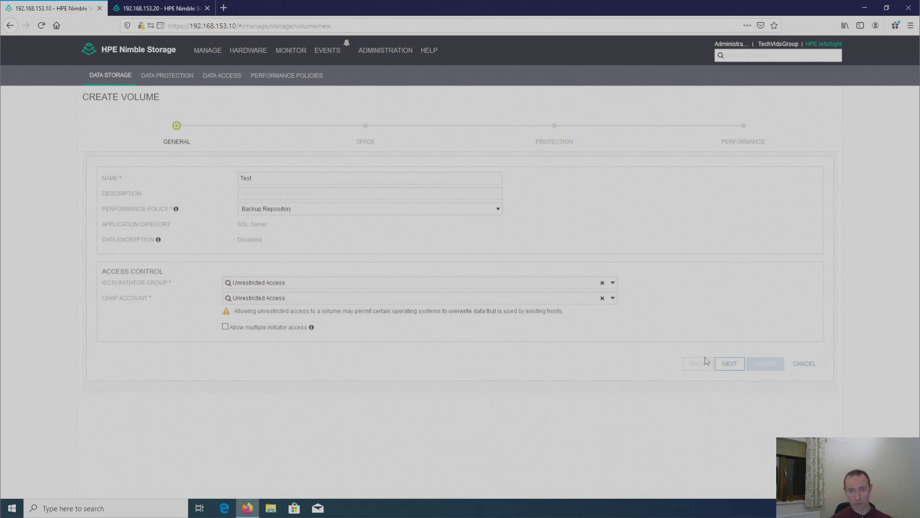
pyautogui.click(731, 365)
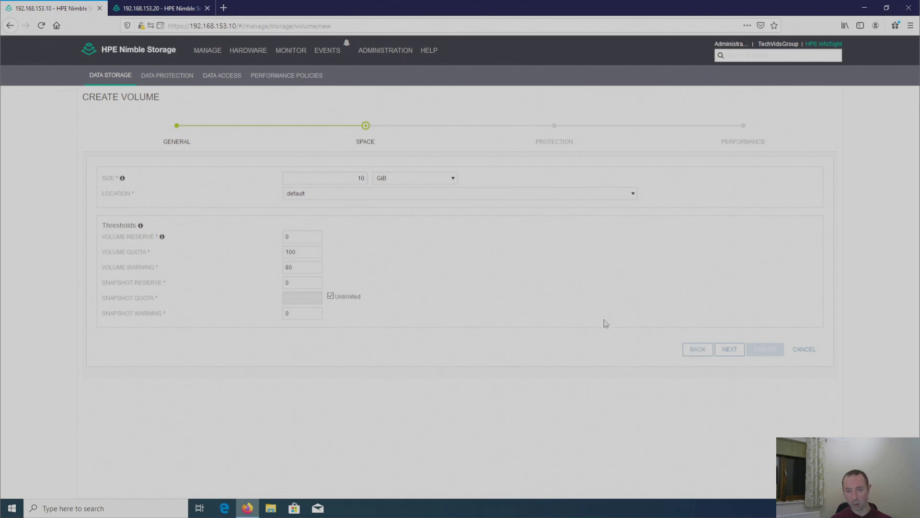
pyautogui.click(726, 353)
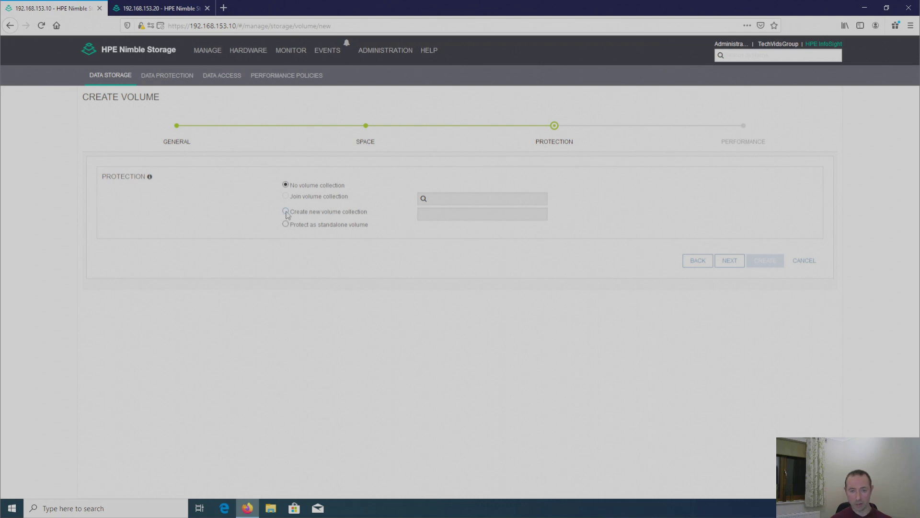
# Step: Protect Test with a new volume collection and list the replication partners
pyautogui.click(285, 211)
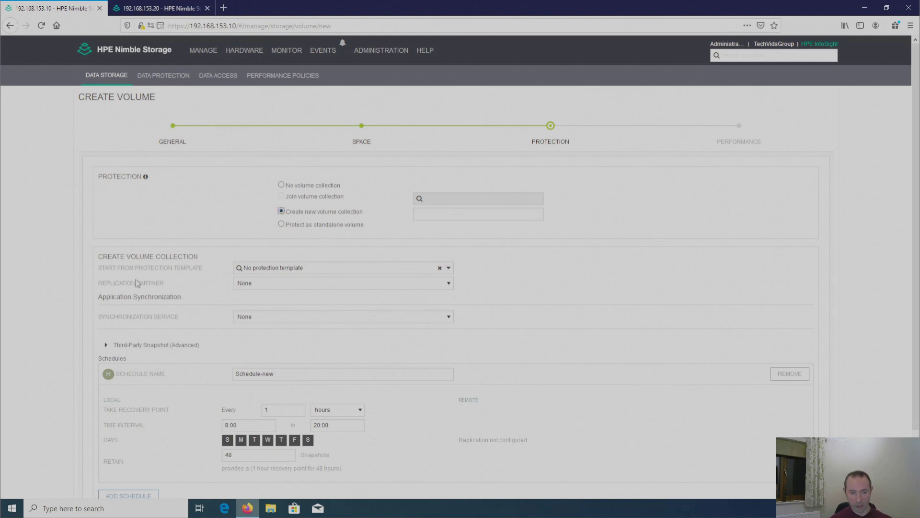
pyautogui.scroll(-3, 173, 291)
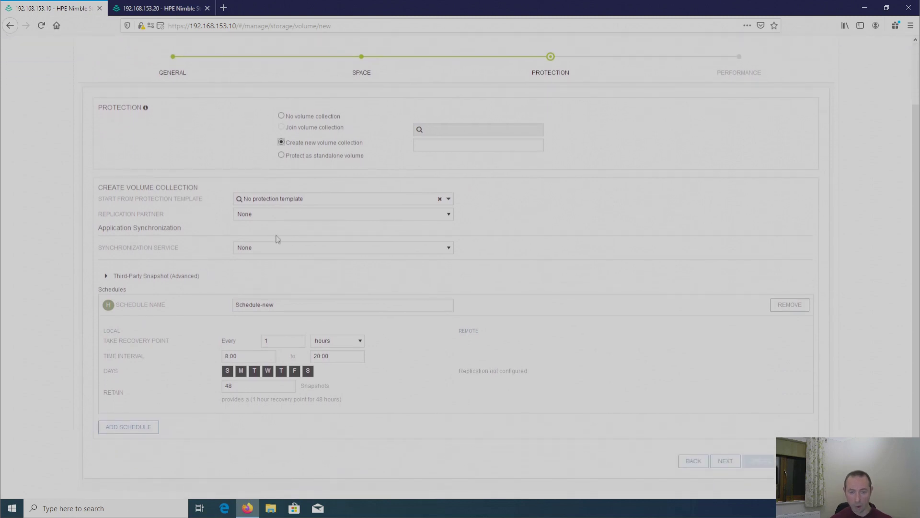
pyautogui.click(449, 216)
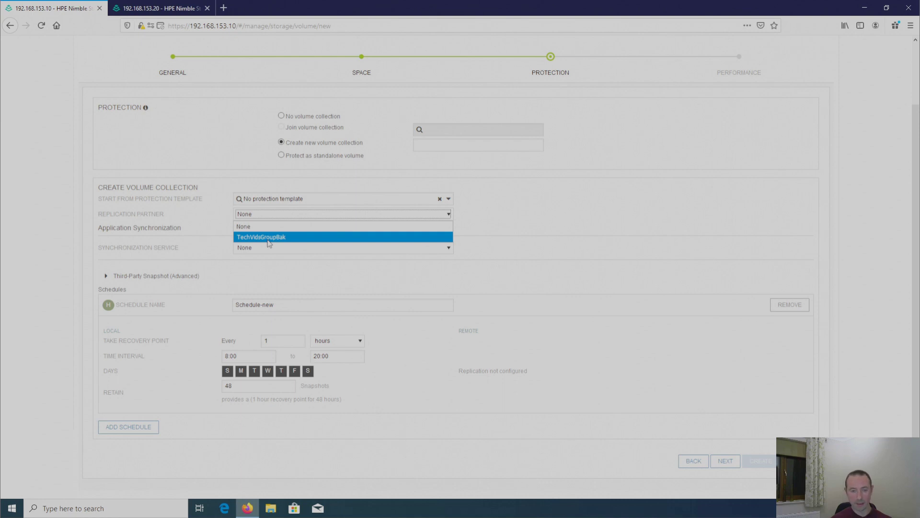
# Step: Select TechVidsGroupBak as replication partner, replicating snapshots and retaining 2 remotely
pyautogui.click(268, 238)
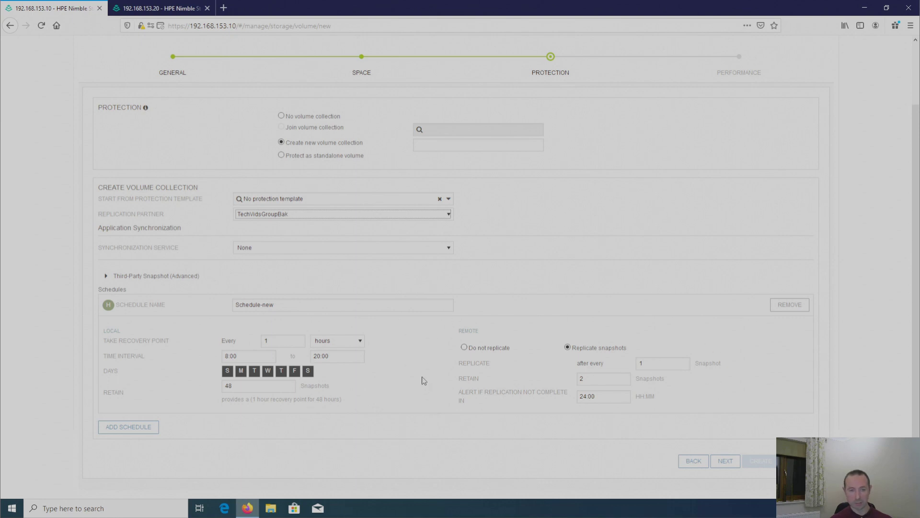
pyautogui.scroll(2, 419, 372)
pyautogui.scroll(-2, 420, 367)
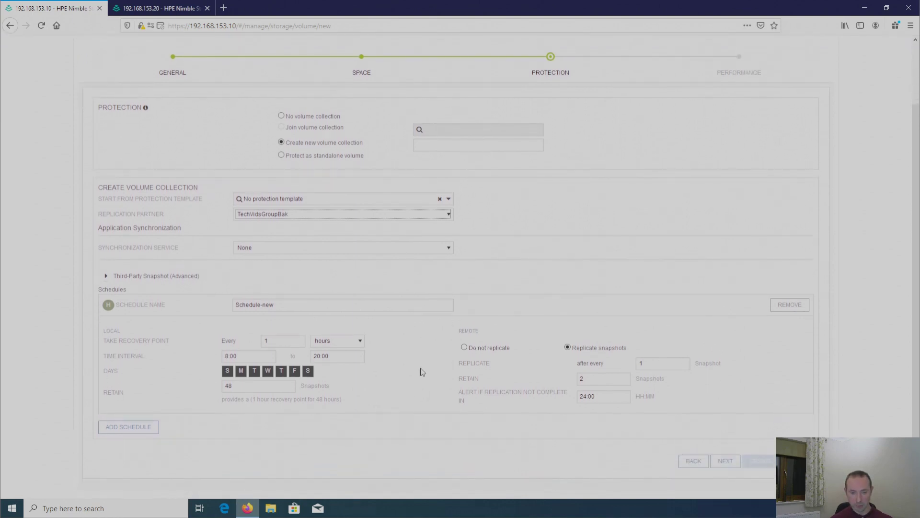